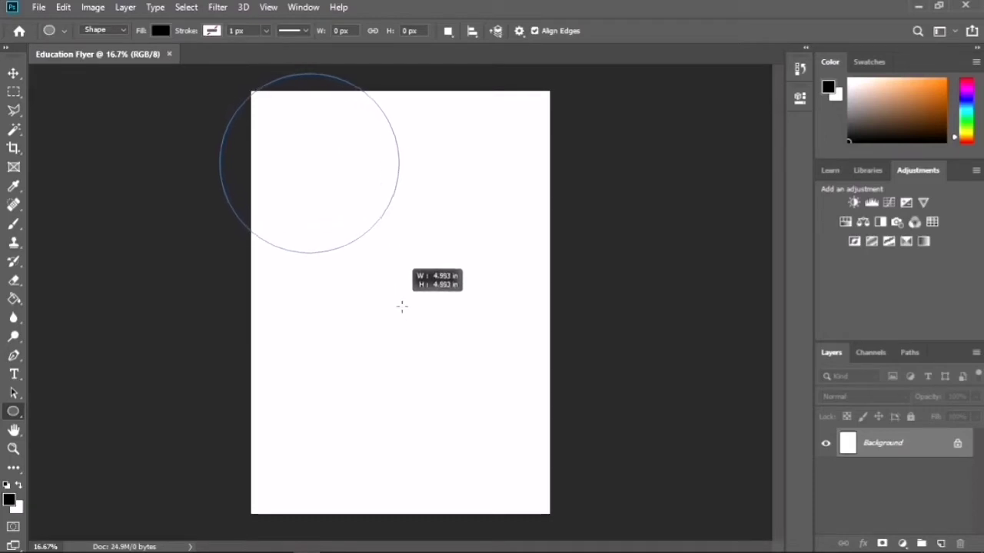
- Enlarge the black circle to about 2265 px across, extending past the page's upper-left corner
left_click(63, 7)
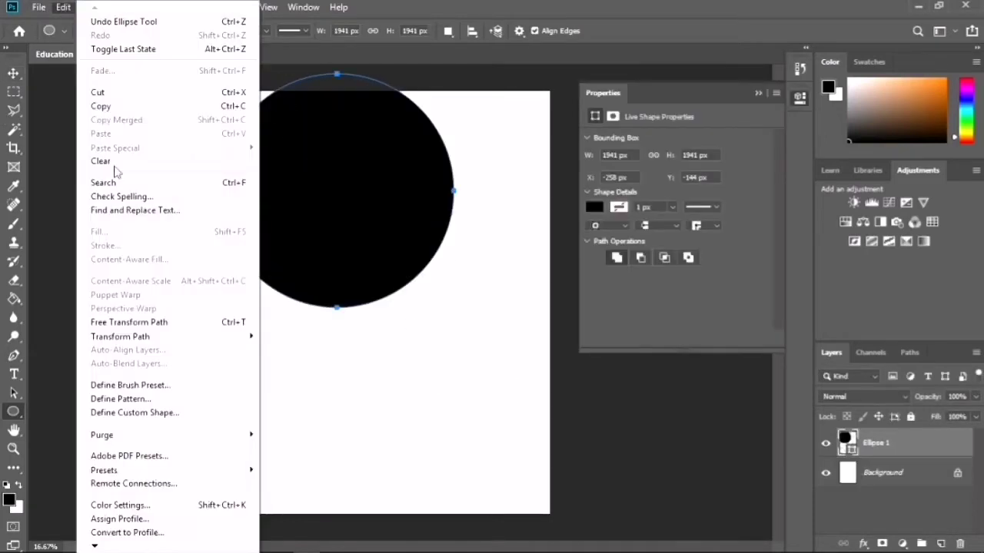
left_click(135, 322)
left_click_drag(221, 75, 195, 58)
left_click_drag(455, 308, 472, 327)
left_click(16, 75)
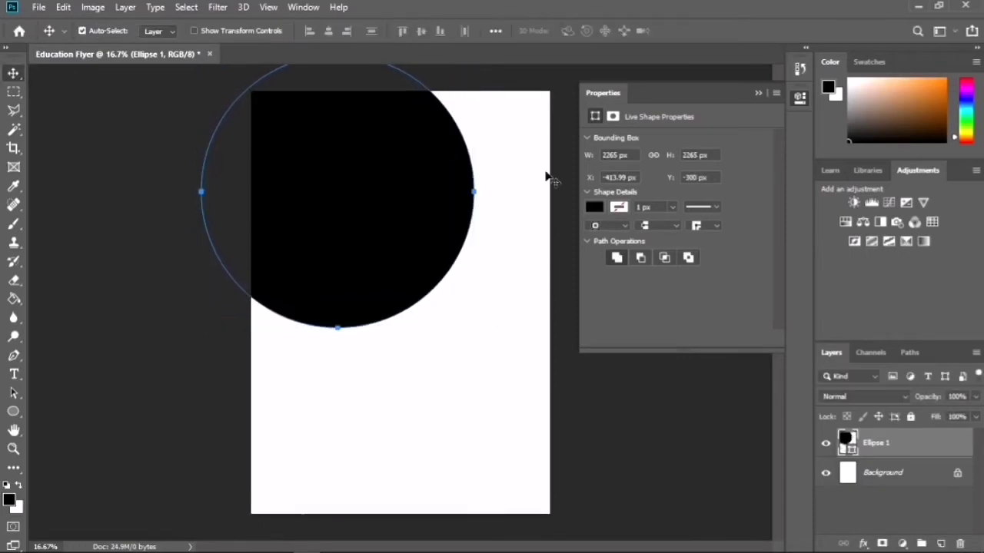
left_click(756, 93)
left_click_drag(901, 341, 898, 234)
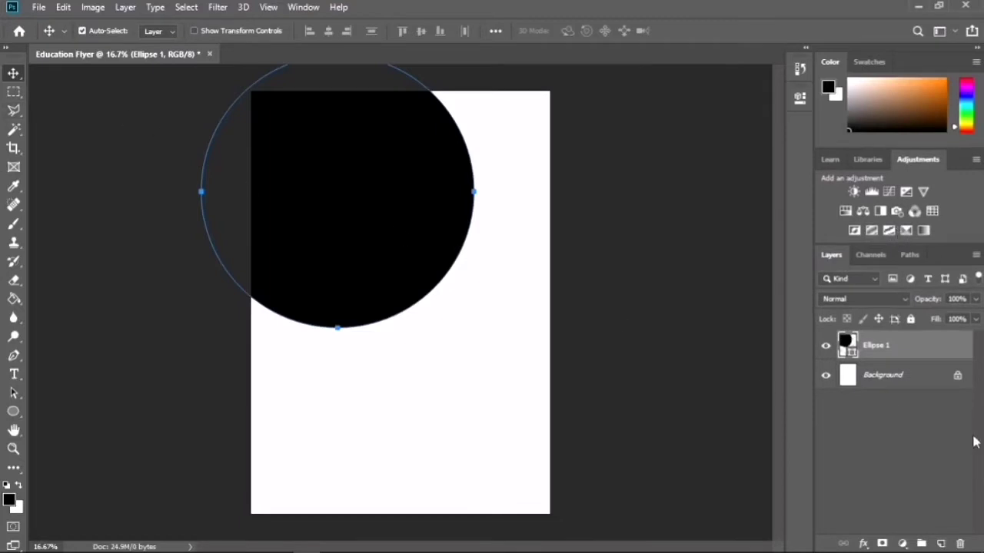
- Duplicate the black circle, scaled to about 104% and offset slightly to the lower right, and place the copy beneath the original
left_click_drag(915, 346, 939, 544)
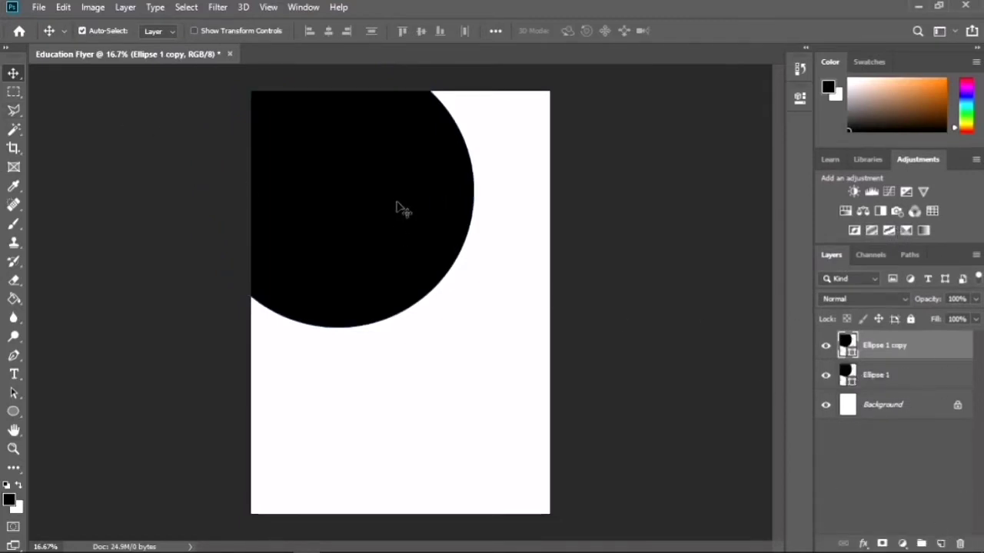
left_click_drag(398, 208, 410, 213)
key("ctrl+t")
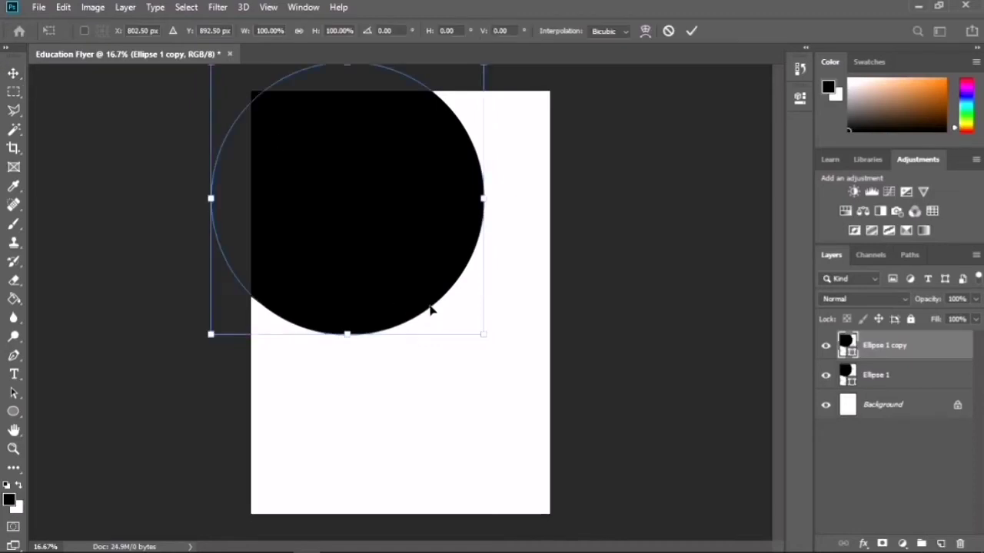
left_click_drag(488, 338, 494, 345)
left_click_drag(412, 292, 400, 284)
left_click_drag(489, 339, 489, 341)
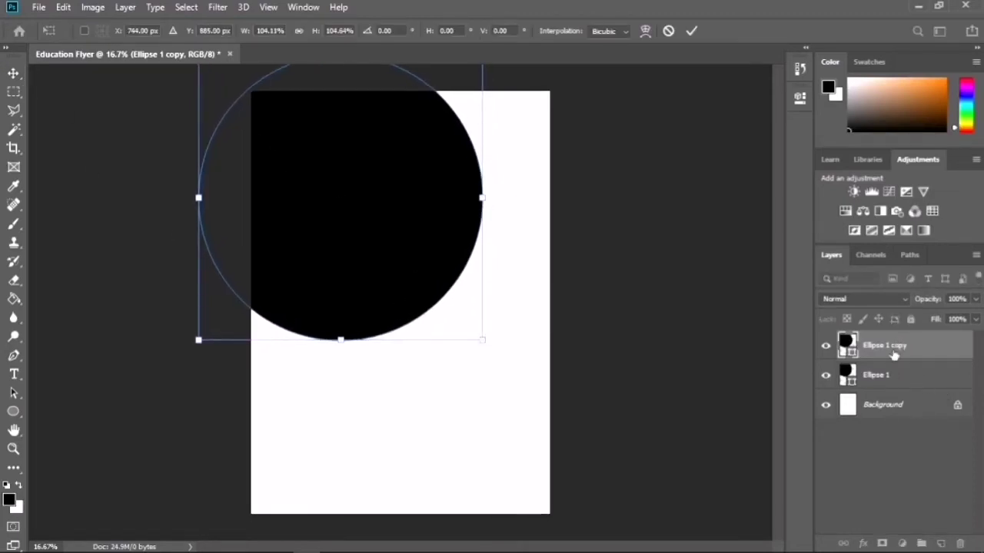
key("Return")
left_click_drag(891, 352, 894, 389)
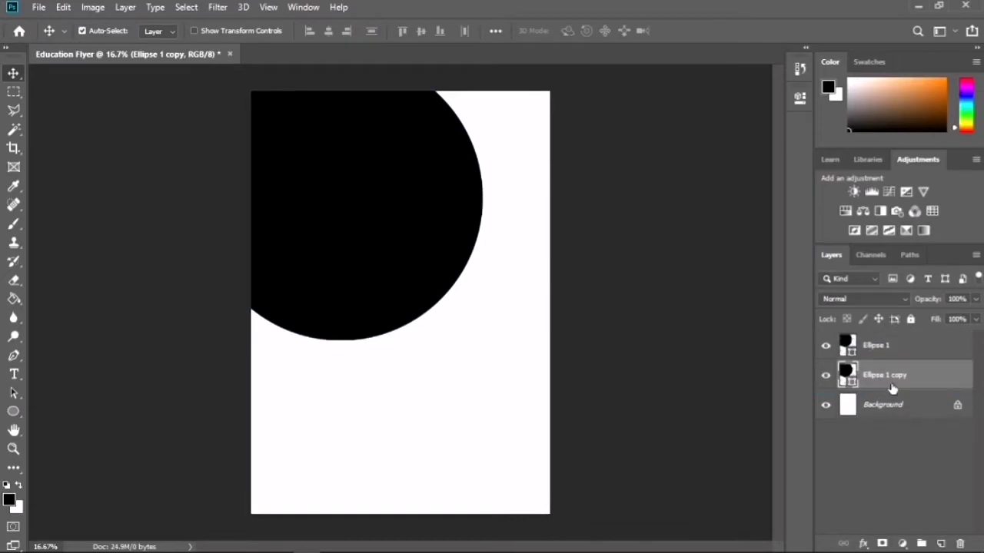
- Apply a linear gradient fill to the rear circle and set its starting color stop to orange #f48c06
left_click(386, 213)
left_click(904, 372)
left_click(13, 412)
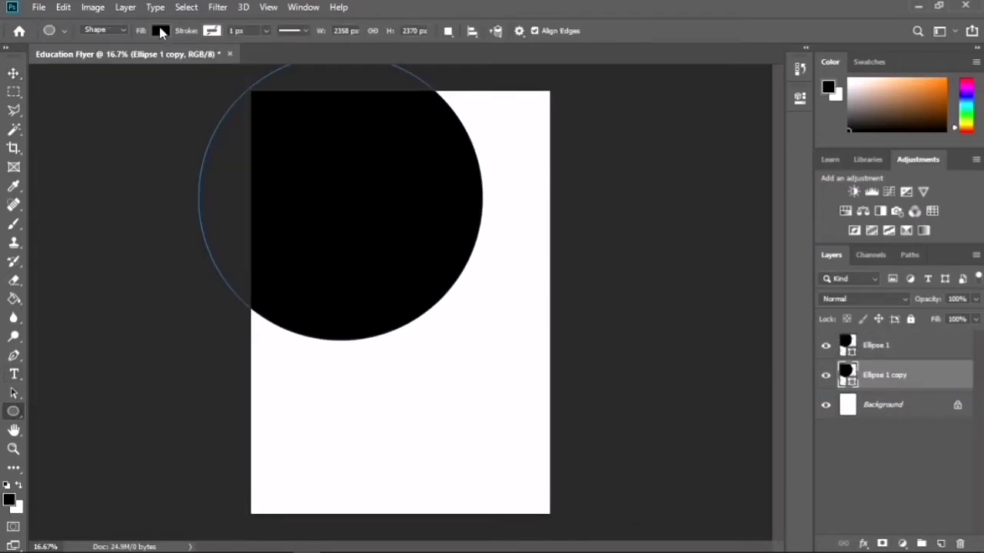
left_click(161, 30)
left_click(169, 106)
left_click(154, 60)
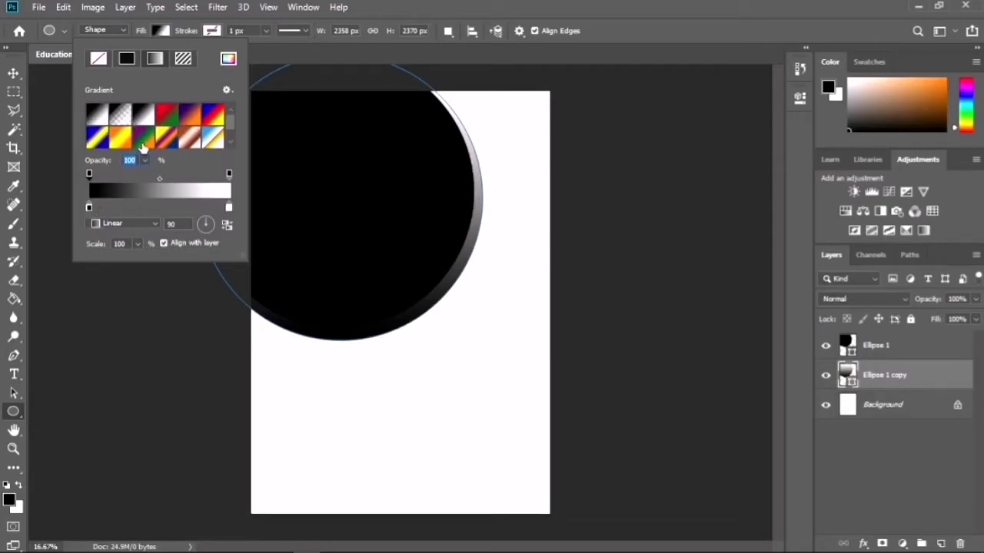
double_click(88, 208)
left_click_drag(680, 80, 722, 76)
left_click_drag(760, 269, 761, 274)
left_click_drag(722, 224, 732, 113)
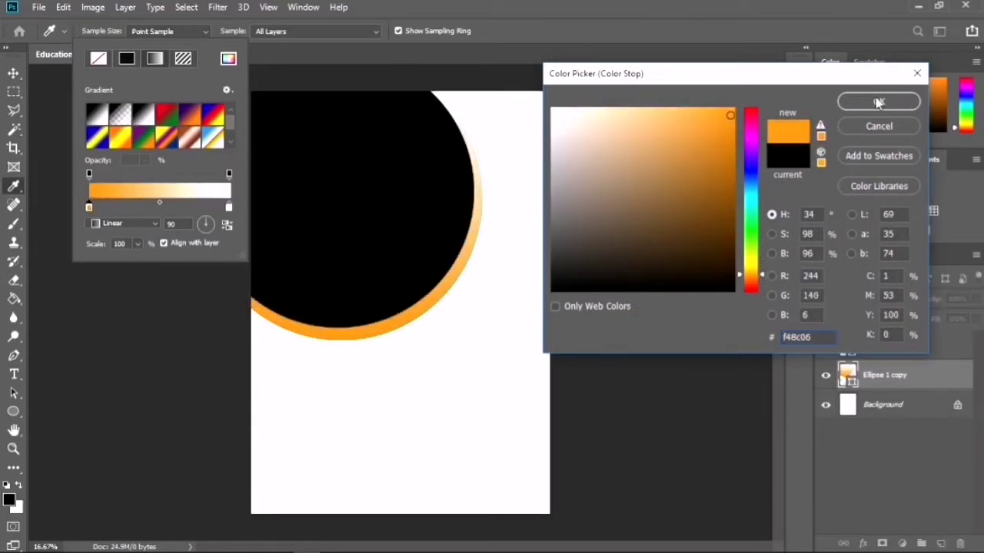
left_click(878, 100)
- Set the rear circle's ending gradient color stop to a bright red-orange
double_click(229, 208)
left_click_drag(757, 266, 757, 277)
left_click_drag(694, 230, 728, 193)
mouse_move(757, 271)
left_mouse_down()
mouse_move(757, 289)
mouse_move(756, 265)
left_mouse_up()
left_click(731, 205)
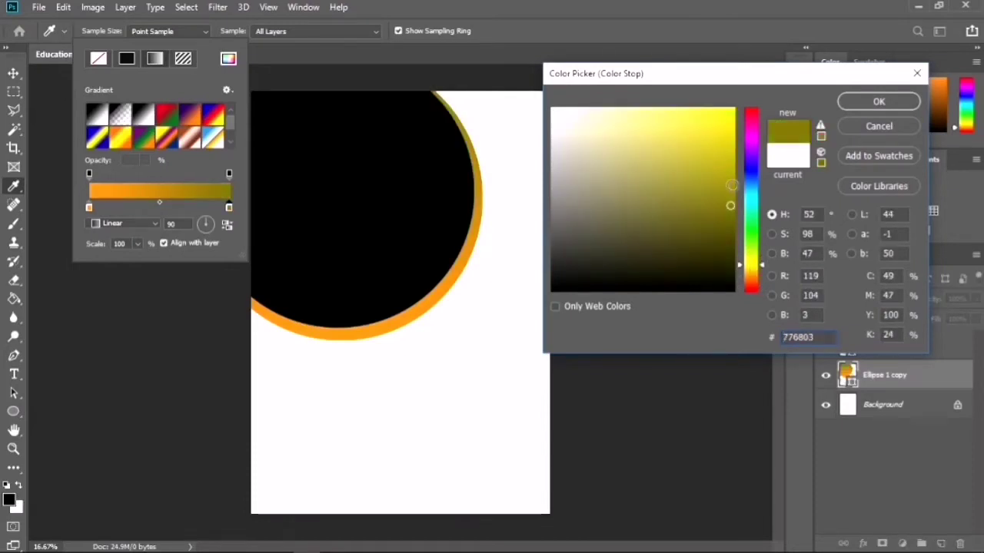
left_click_drag(731, 188, 731, 114)
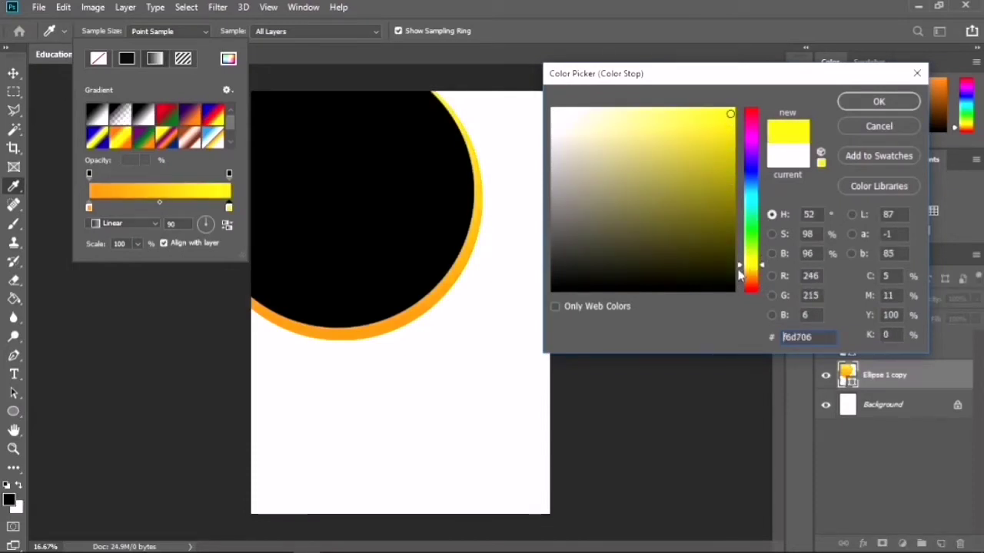
left_click_drag(737, 269, 745, 282)
left_click(876, 103)
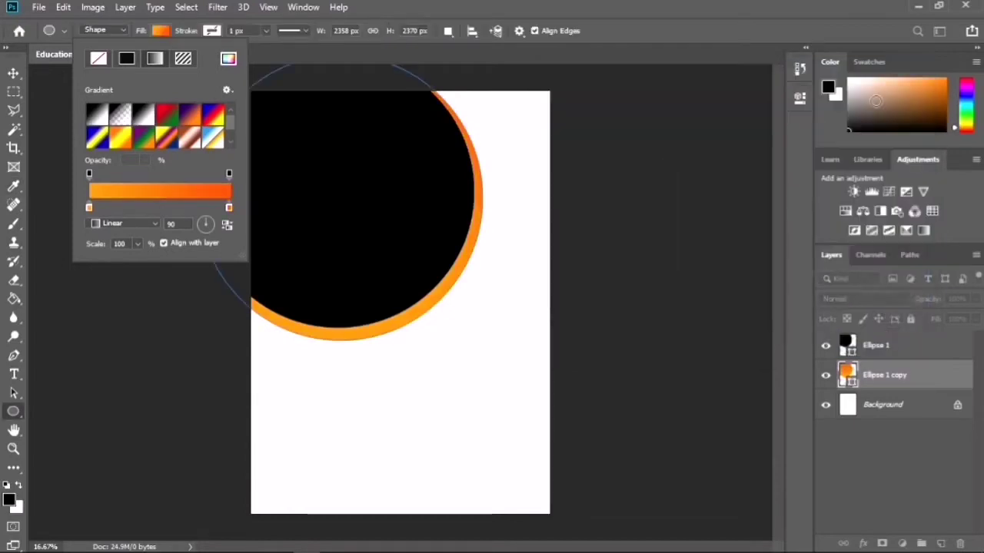
left_click(14, 73)
- Add an orange gradient circle about 788 px wide over the large circle's lower-right edge, in front of all other layers
left_click(14, 411)
left_click_drag(448, 216, 545, 339)
key("v")
left_click_drag(499, 269, 478, 269)
left_click_drag(876, 375, 884, 342)
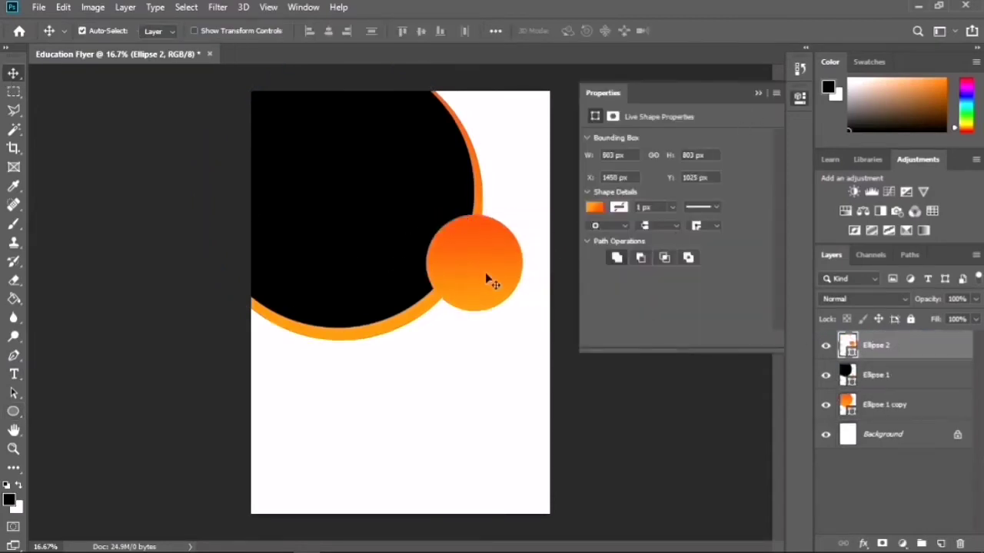
key("ctrl+t")
mouse_move(522, 310)
left_mouse_down()
mouse_move(509, 305)
mouse_move(520, 312)
left_mouse_up()
key("Return")
- Duplicate the small orange circle and shrink the copy concentrically to about 536 px across
left_click_drag(876, 345, 941, 544)
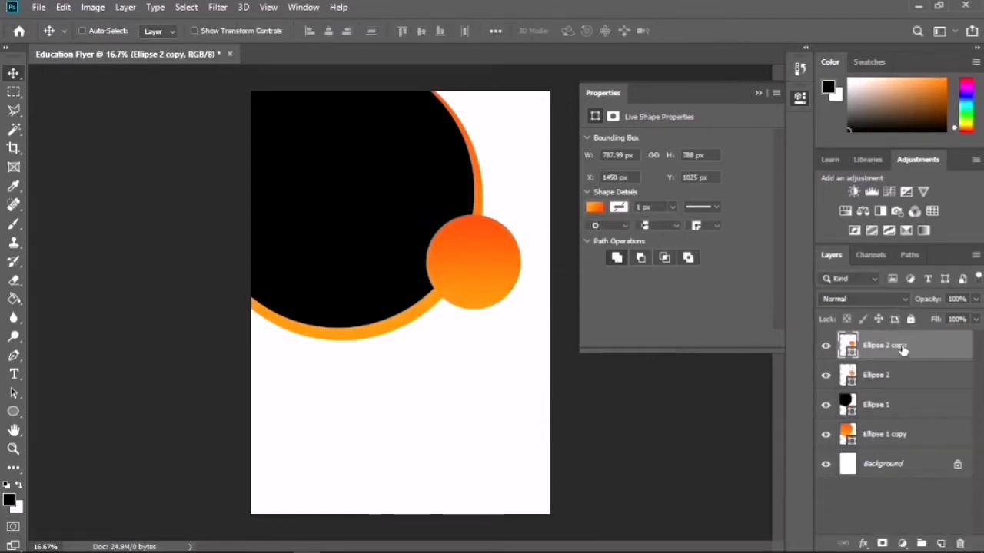
key("ctrl+t")
left_click_drag(518, 308, 476, 275)
left_click(13, 73)
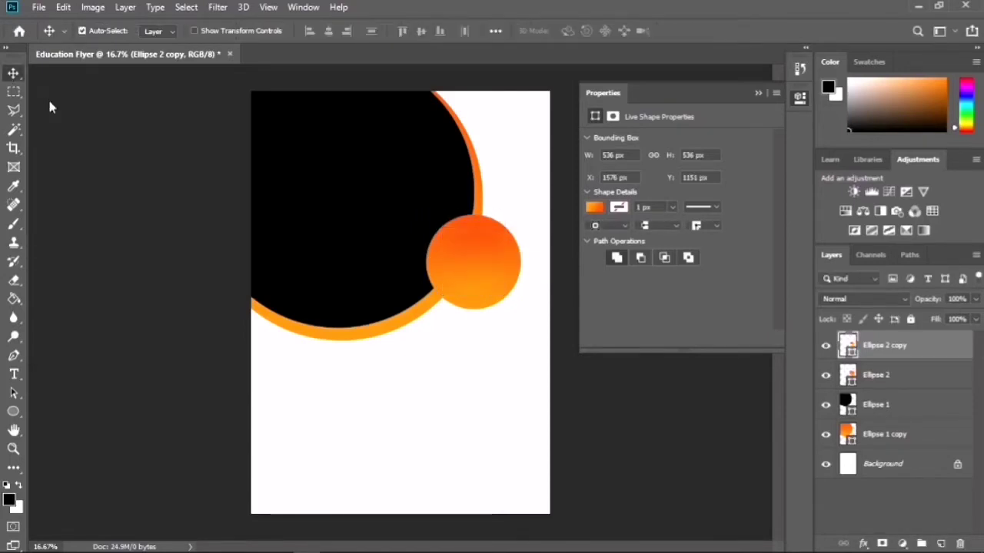
- Fill the inner small circle with solid white
key("u")
left_click(159, 32)
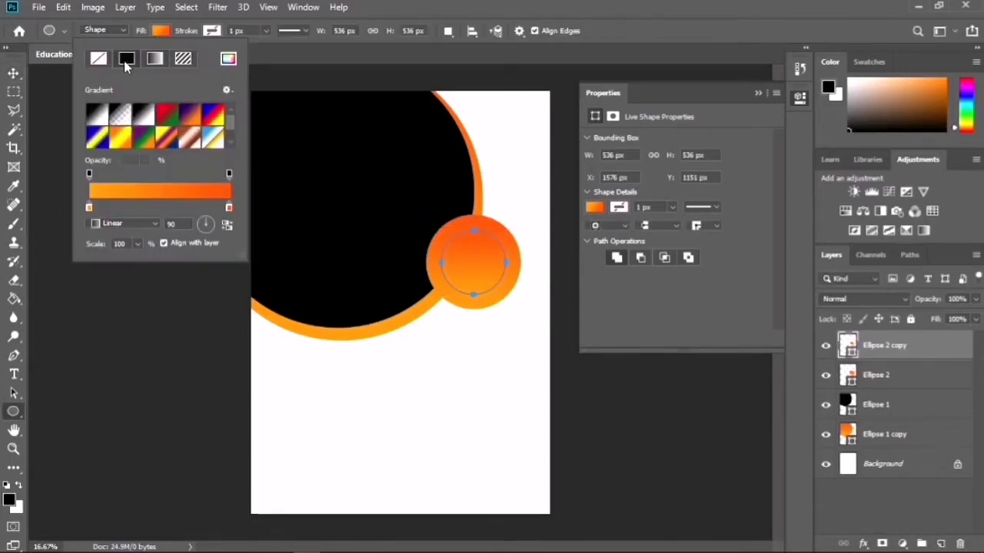
left_click(127, 60)
left_click(129, 107)
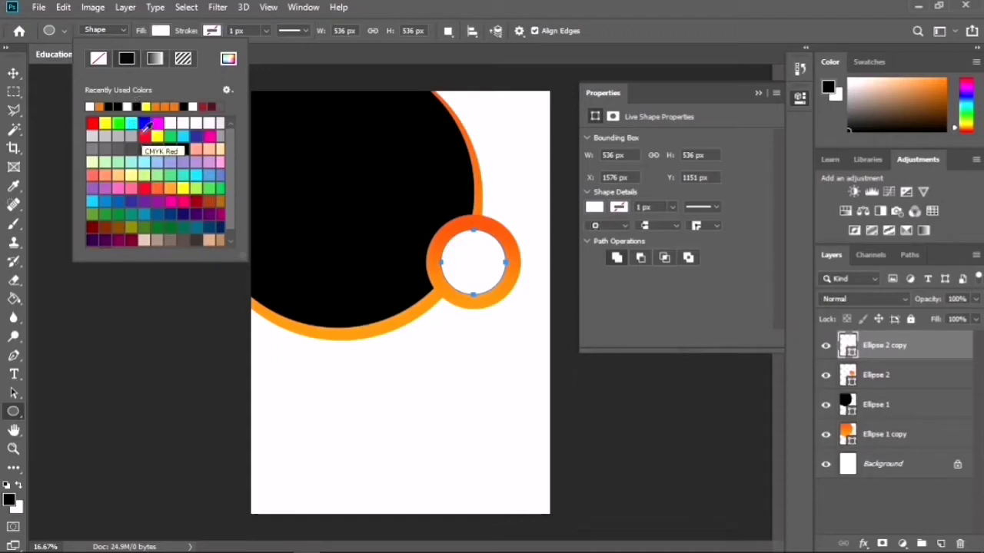
left_click(14, 74)
left_click(758, 93)
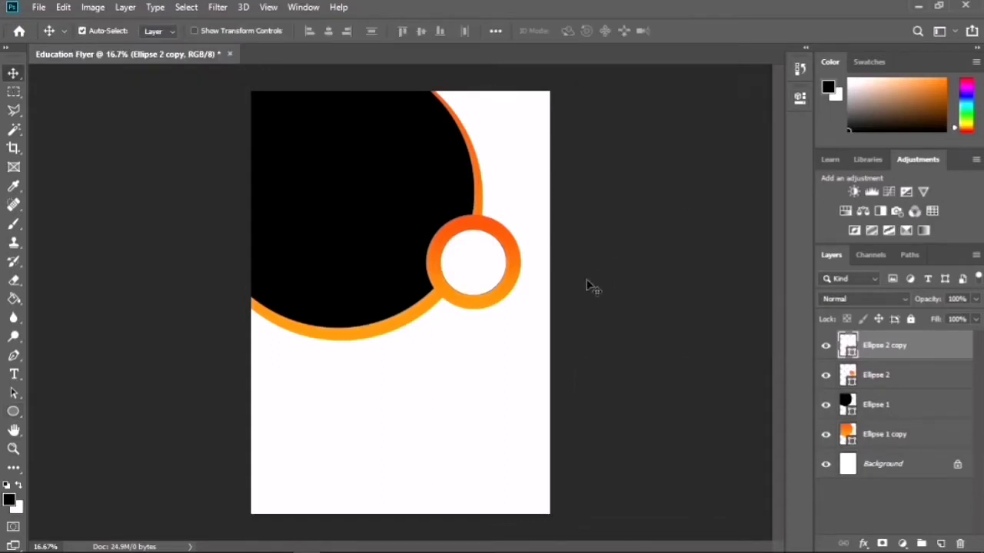
- Place the classroom photo of smiling students from the educations folder as an embedded image
left_click(39, 7)
left_click(61, 274)
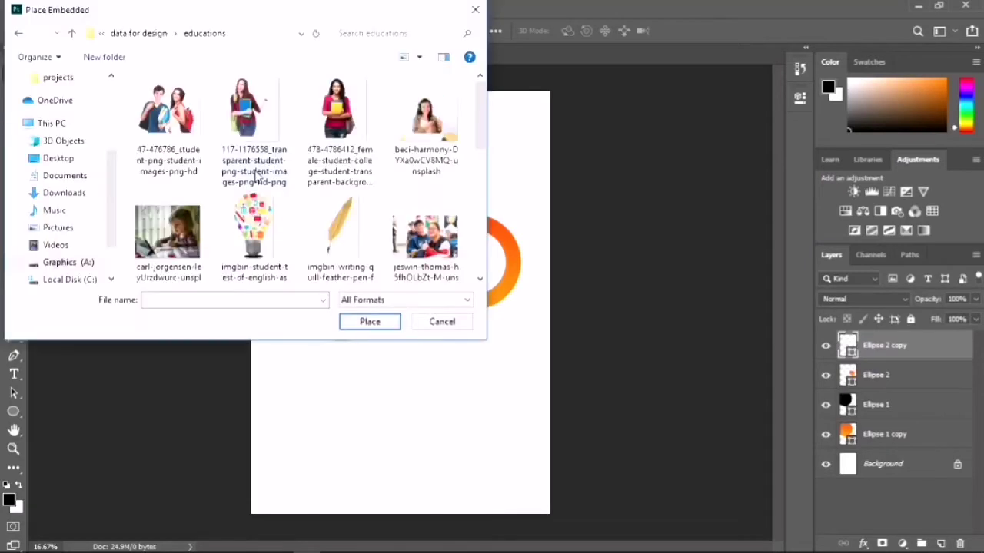
scroll(256, 174, "down", 6)
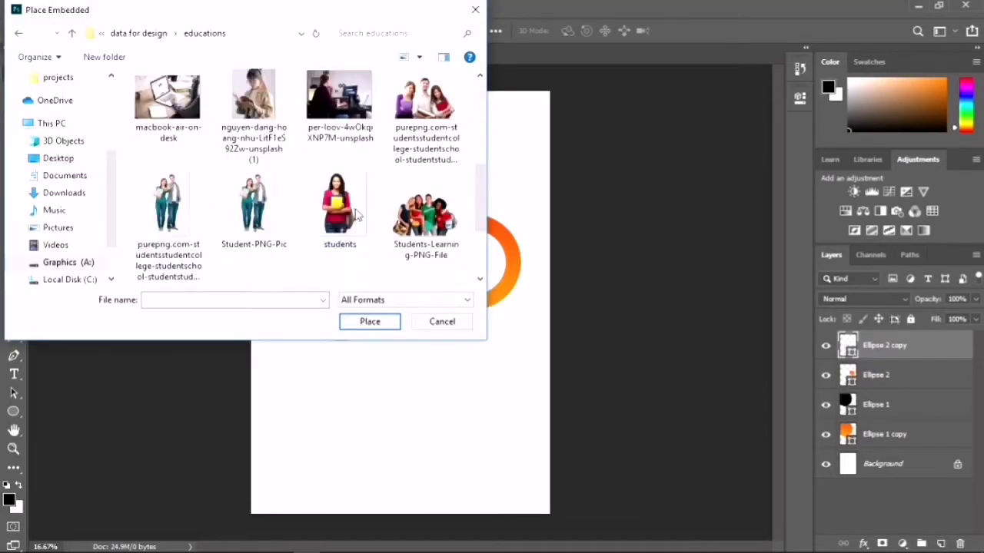
scroll(355, 215, "down", 2)
scroll(194, 169, "up", 6)
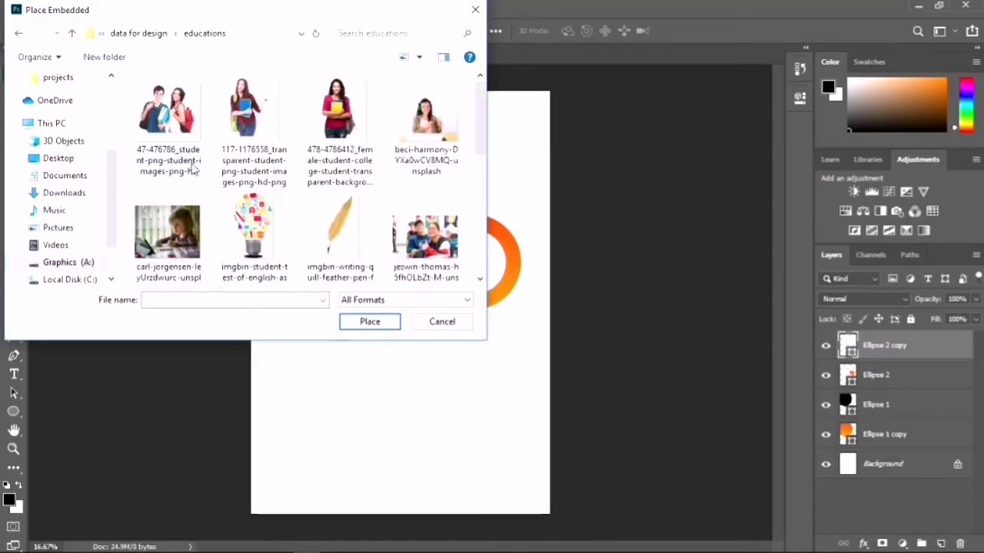
scroll(193, 169, "down", 3)
left_click(424, 107)
left_click(388, 322)
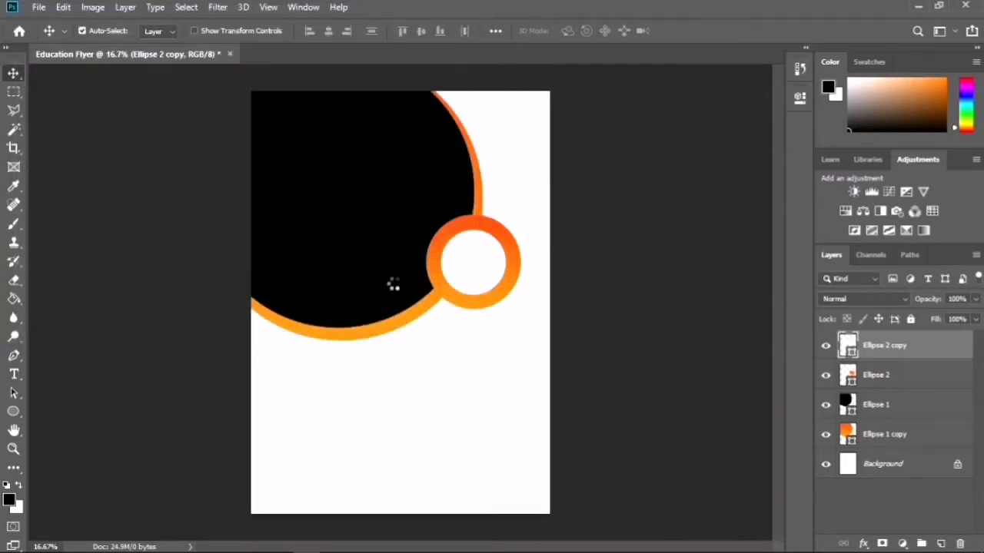
key("Return")
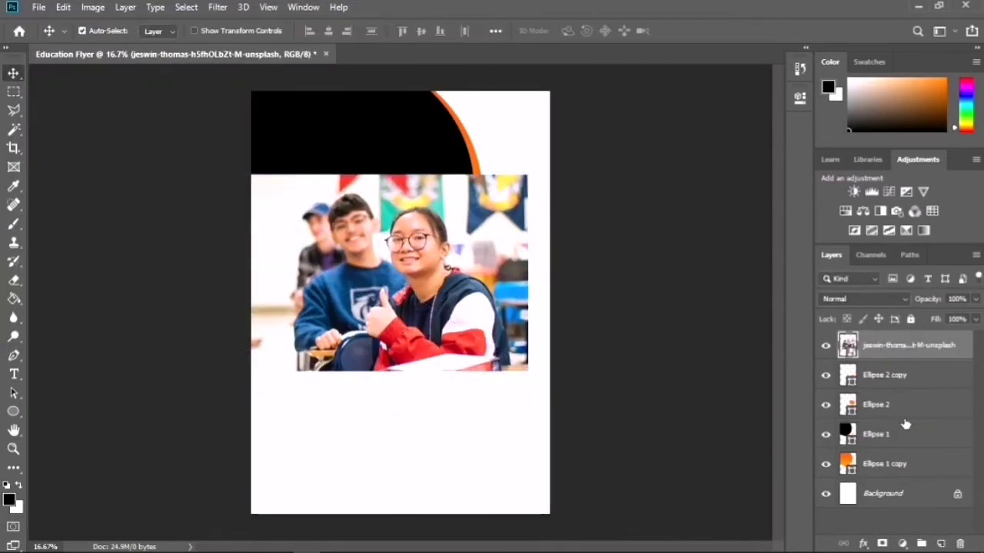
- Move the student photo directly above the large black circle and clip it to that circle
left_click_drag(907, 345, 896, 419)
right_click(904, 405)
left_click(757, 266)
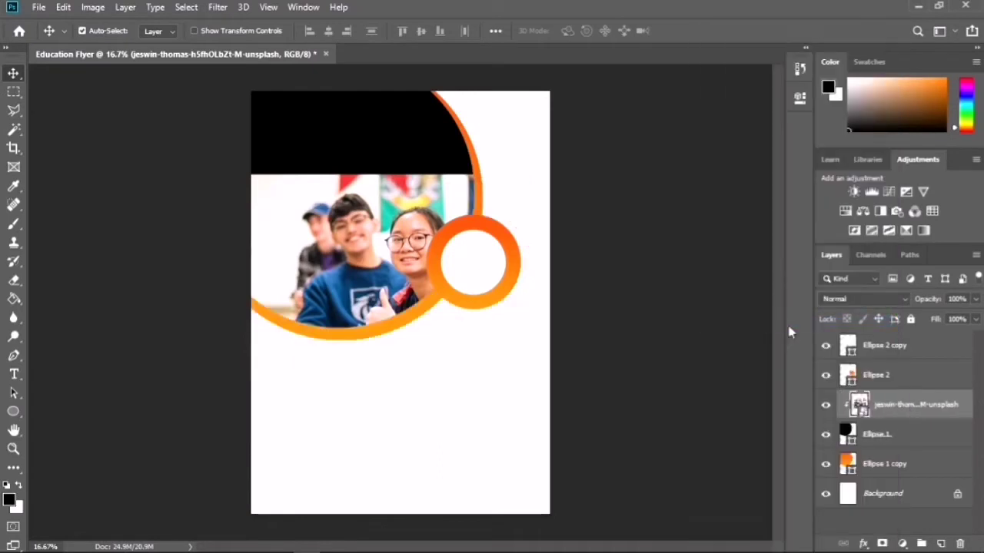
- Scale the clipped photo to about 13.65% and position it so the girl in glasses fills the large circle
left_click_drag(402, 263, 374, 186)
key("ctrl+t")
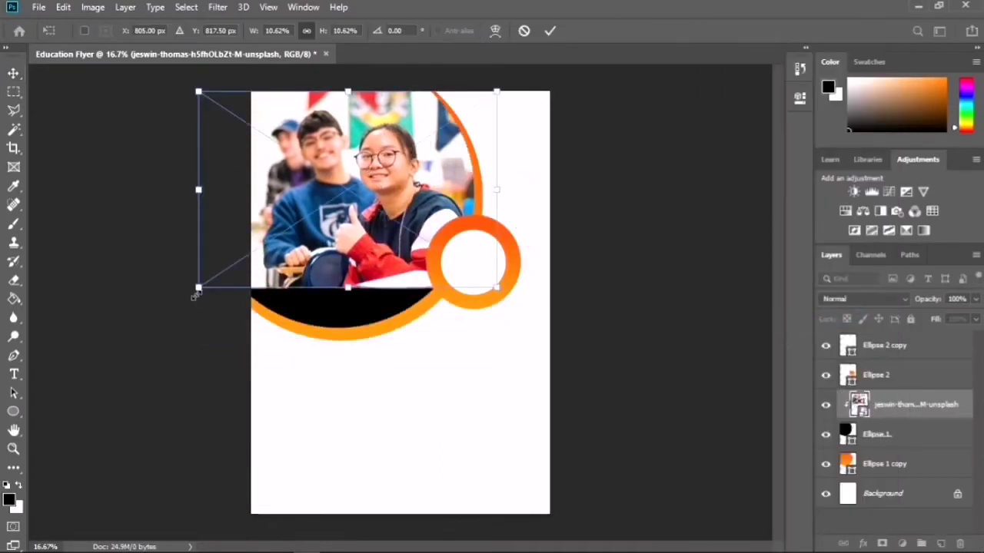
left_click_drag(194, 297, 149, 405)
left_click_drag(342, 308, 328, 307)
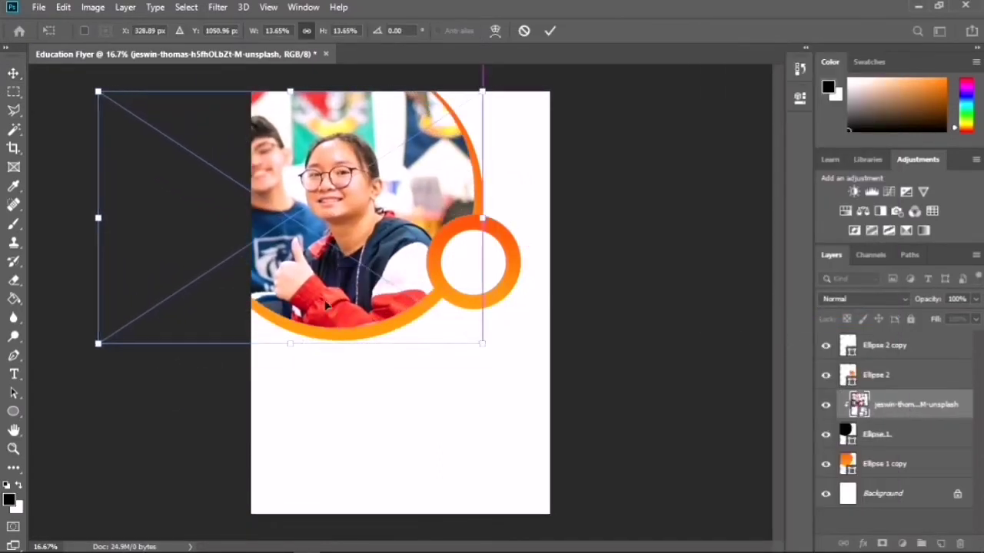
key("Return")
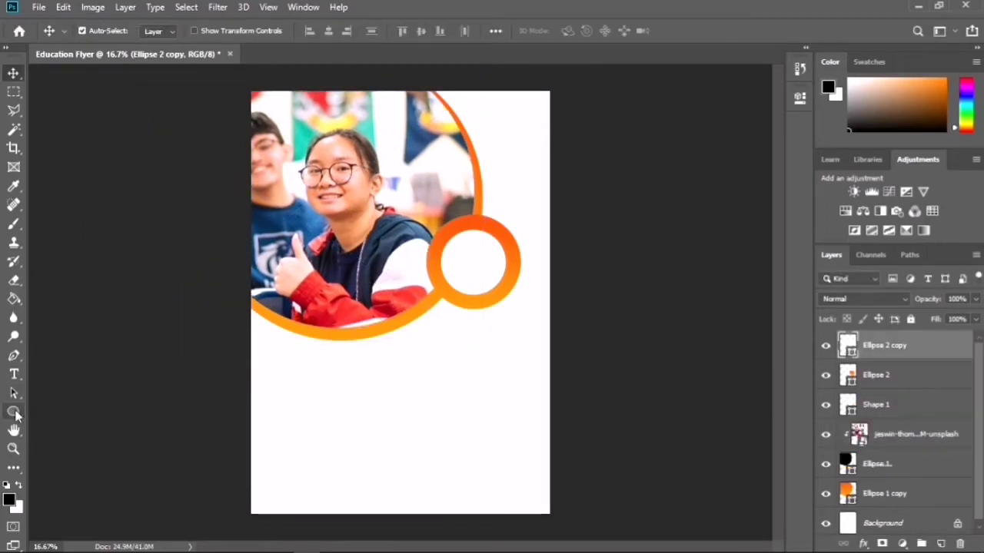
- Draw a full-width rectangle about 2486 by 126 px along the bottom edge of the page
right_click(13, 412)
left_click(64, 413)
left_click_drag(250, 497, 551, 513)
- Fill the bottom rectangle with dark navy #020332
left_click(161, 31)
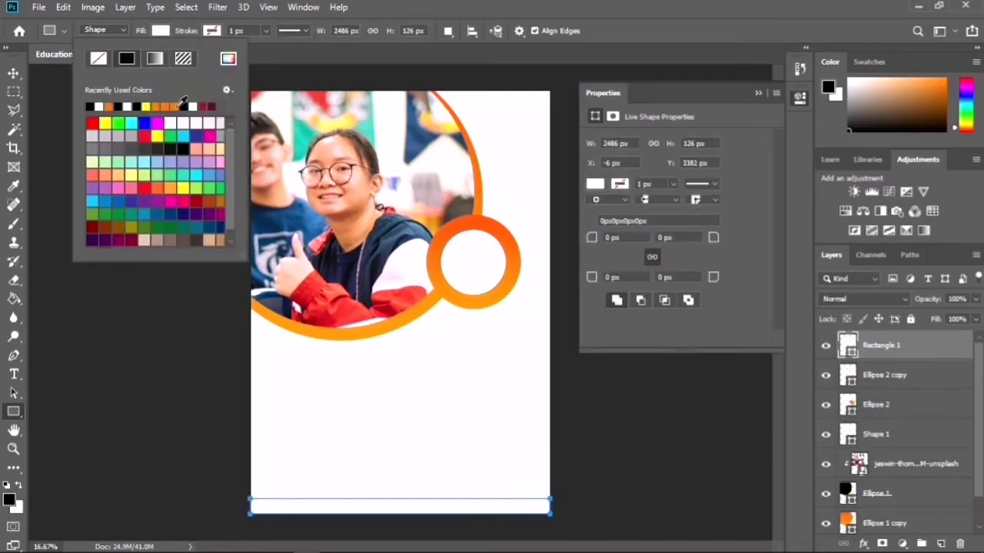
left_click(212, 106)
left_click(195, 135)
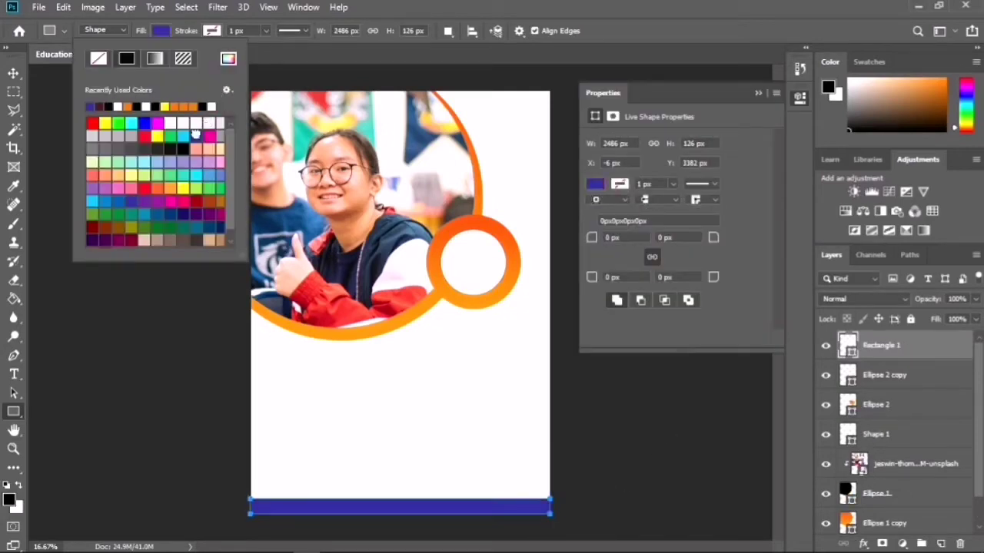
left_click(594, 183)
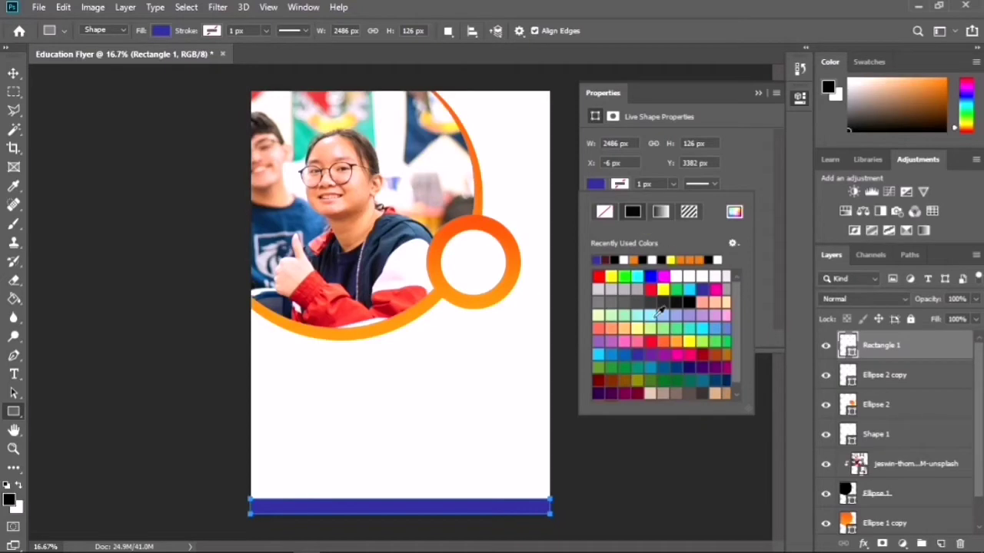
left_click(734, 211)
left_click_drag(676, 185, 726, 255)
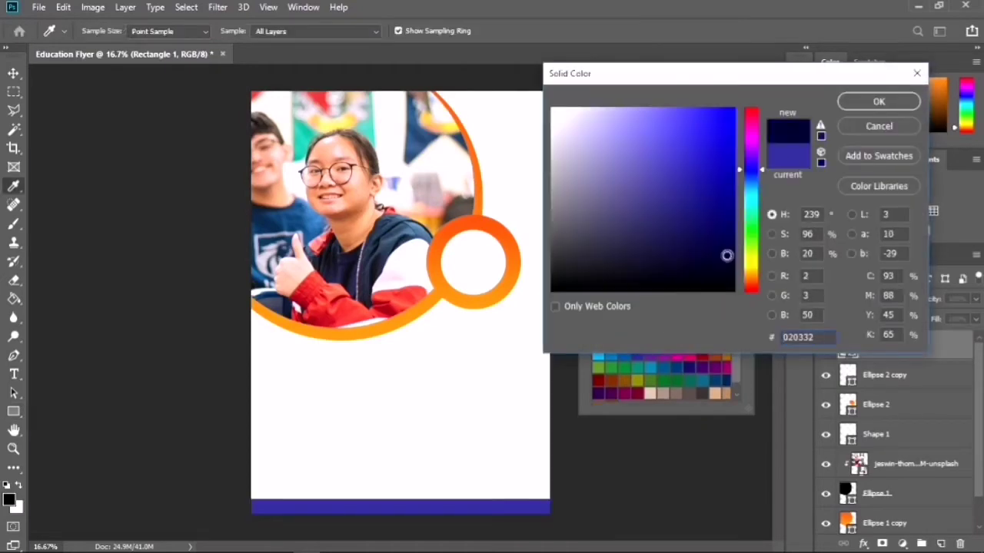
key("Return")
left_click(17, 73)
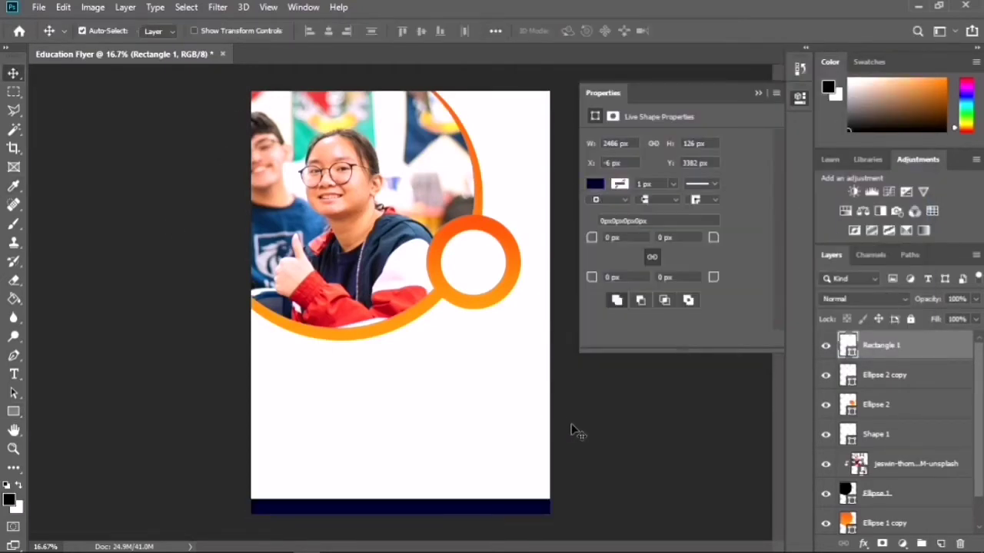
left_click(757, 94)
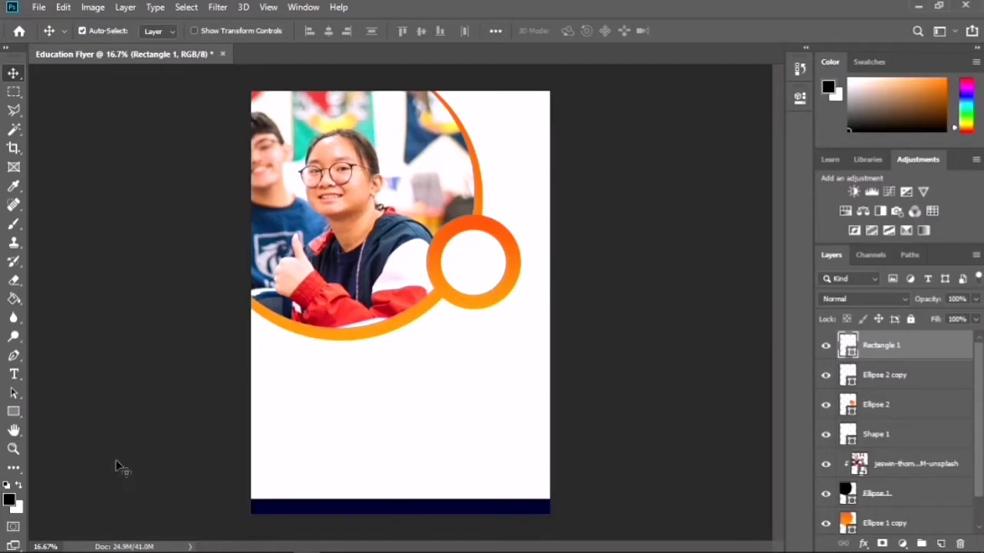
- Draw a rounded rectangle about 1223 by 181 px and place it centred over the upper edge of the navy footer bar
left_click(17, 414)
left_click(43, 427)
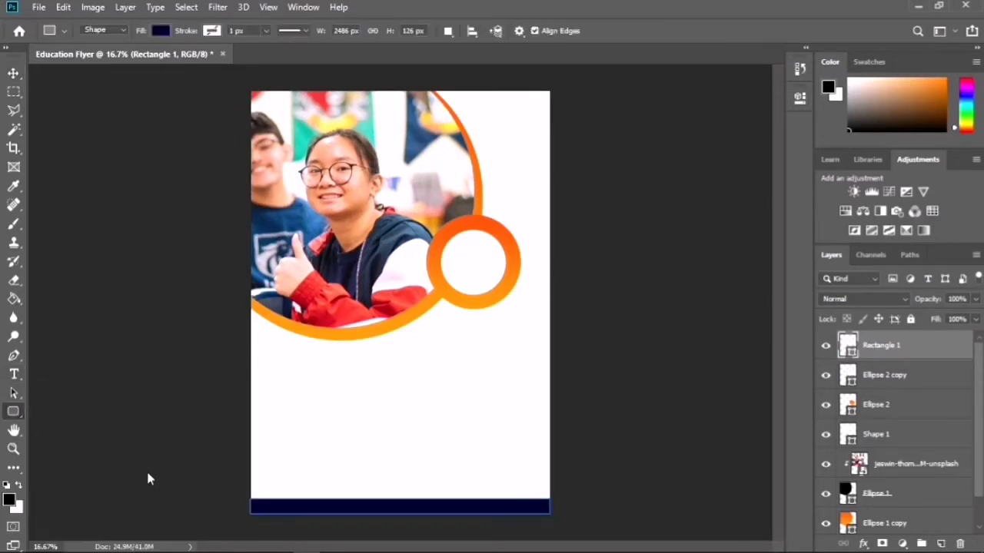
left_click_drag(336, 475, 482, 498)
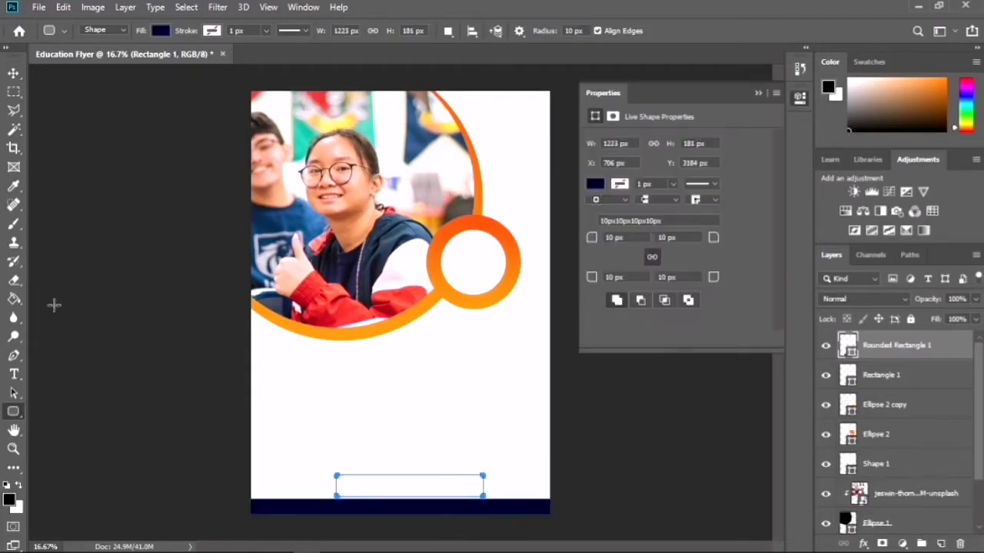
left_click_drag(407, 488, 381, 505)
key("ctrl+z")
left_click(14, 74)
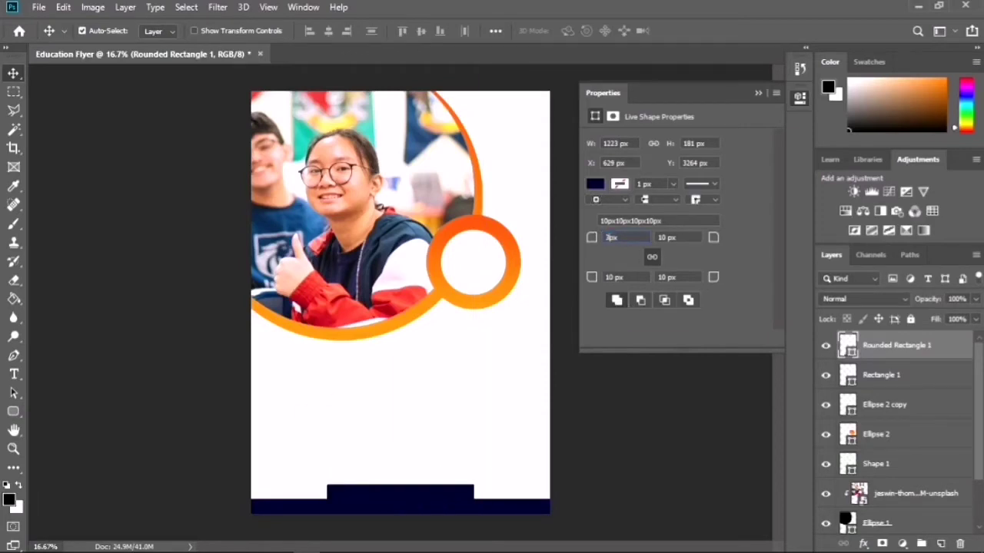
- Set all four corner radii of the rounded rectangle to 60 px
type("0")
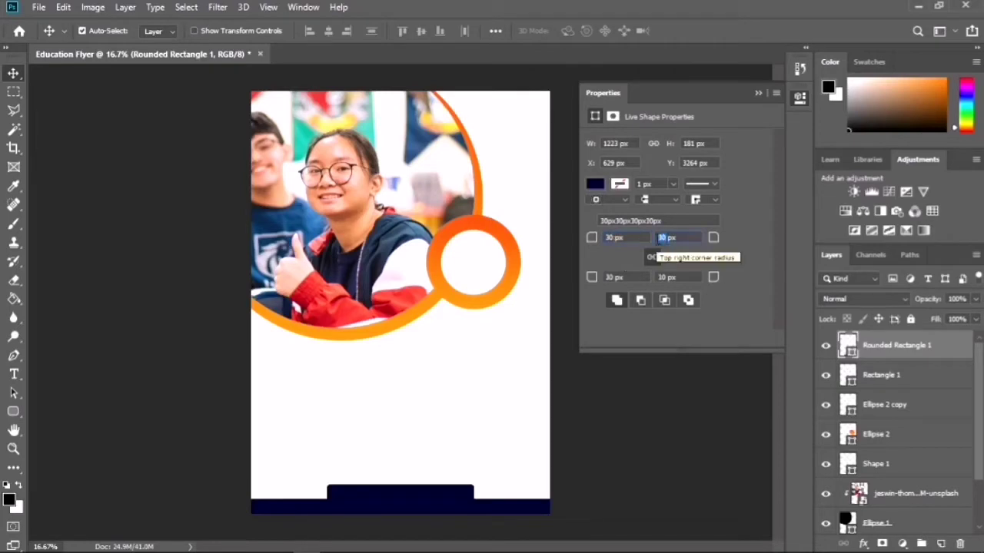
left_click_drag(594, 240, 621, 261)
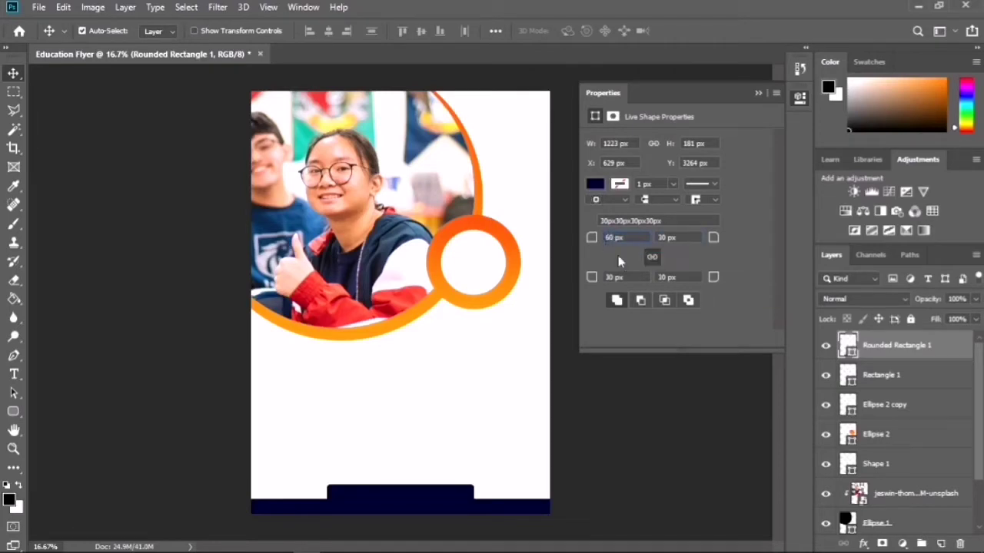
left_click(759, 93)
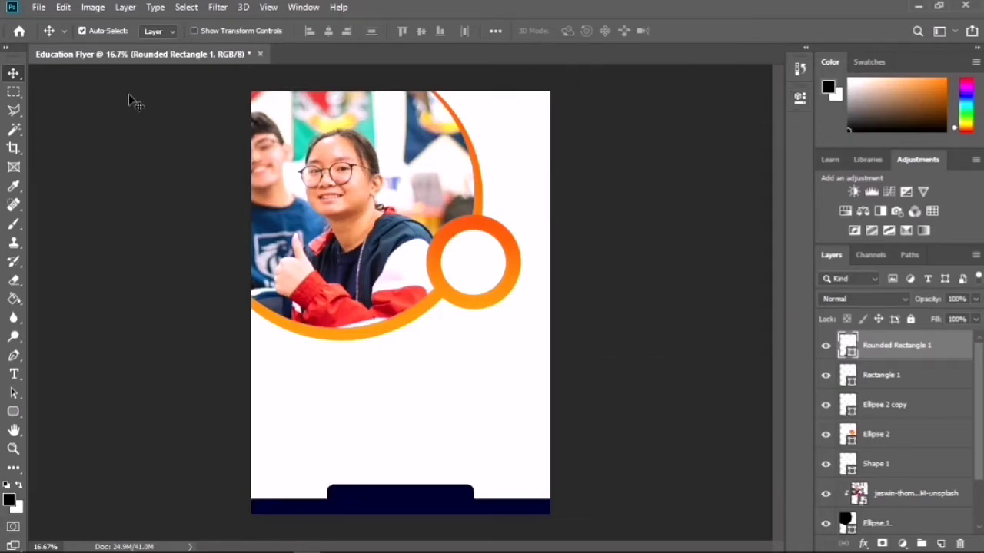
- Fill the rounded rectangle over the footer bar with the recently used orange
key("u")
left_click(159, 31)
left_click(138, 105)
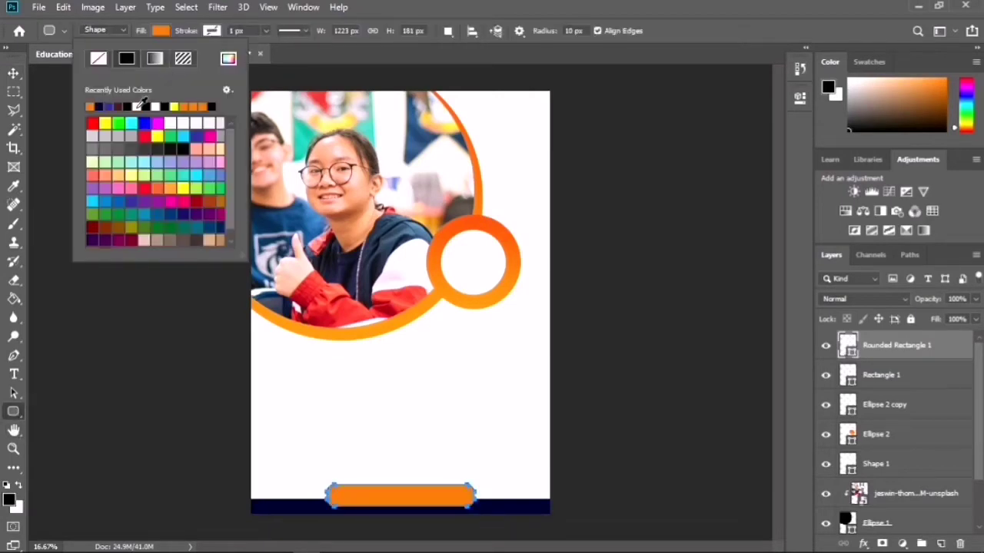
left_click_drag(324, 490, 328, 495)
key("ctrl+z")
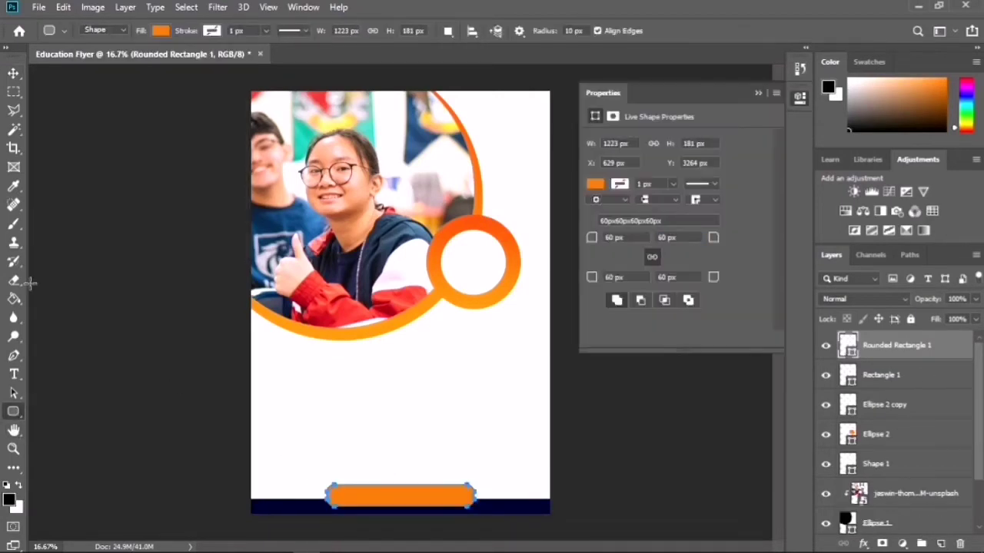
left_click(8, 76)
scroll(444, 507, "up", 1)
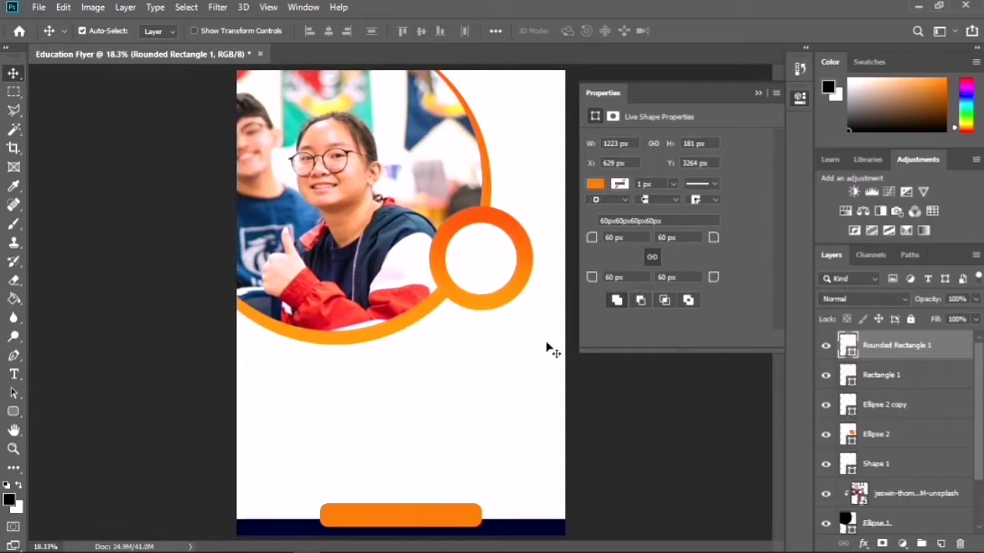
left_click(758, 93)
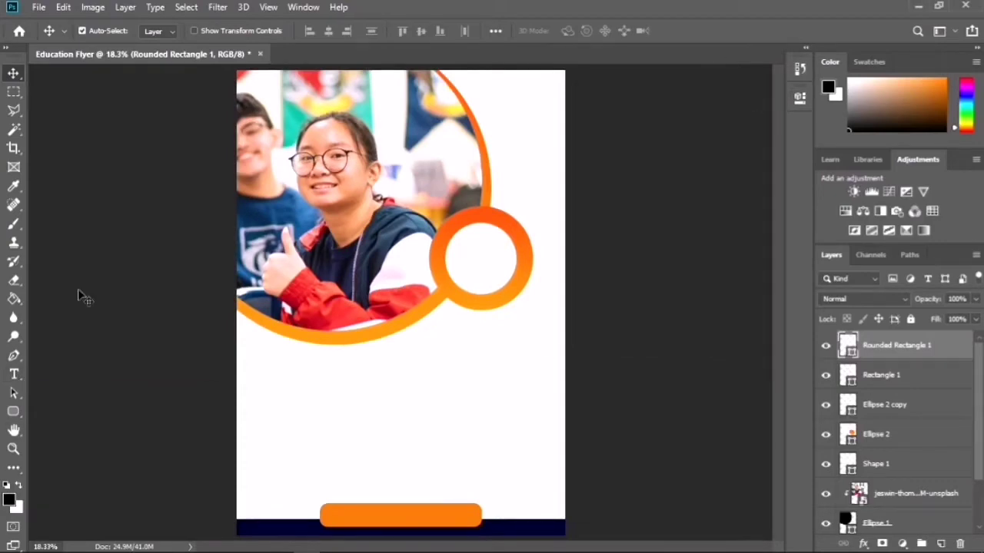
- Draw a thin closed crescent with the Pen tool, curving along the lower part of the photo circle up to the small ring
left_click(14, 355)
left_click(221, 278)
left_click_drag(440, 274, 549, 165)
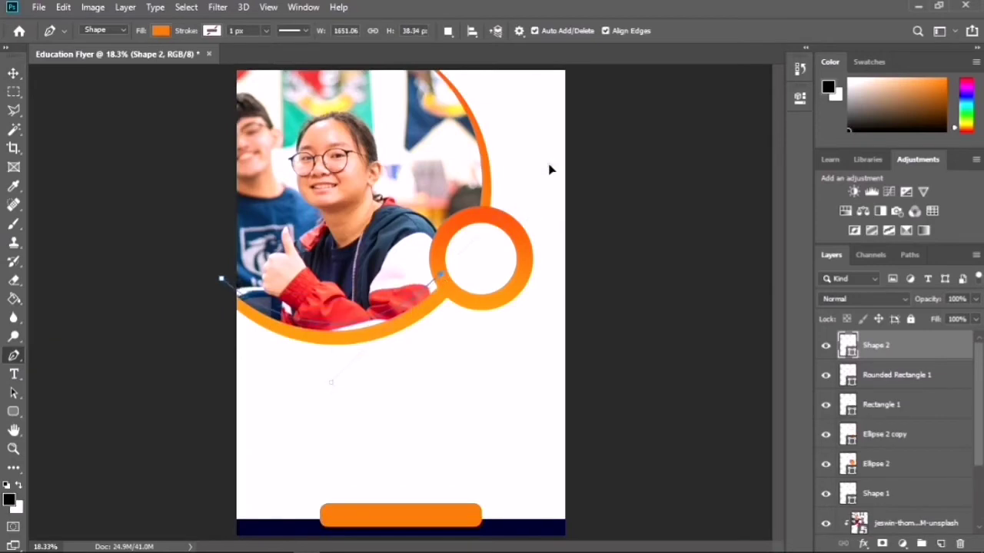
left_click_drag(221, 278, 276, 300)
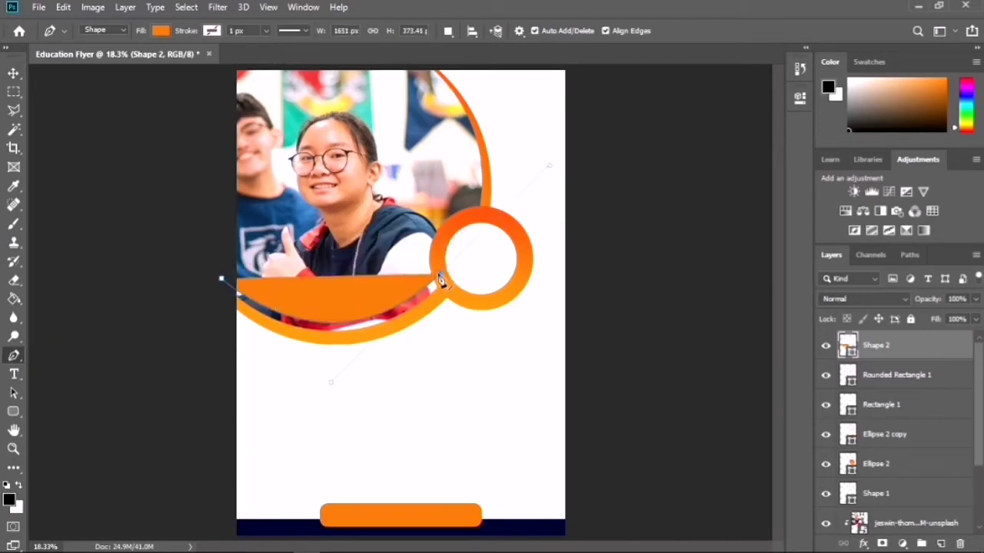
left_click_drag(221, 278, 100, 201)
- Fill the crescent shape with the recently used dark navy
left_click(163, 32)
left_click(164, 33)
left_click(164, 33)
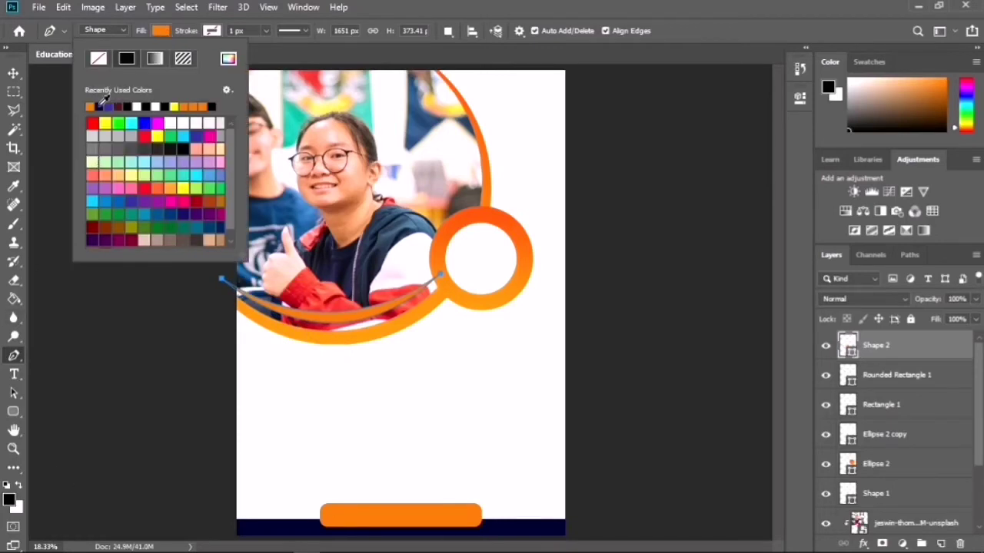
left_click(100, 106)
- Free-transform the navy crescent, adjusting its rotation and position to follow the lower edge of the circular photo
left_click(13, 73)
mouse_move(336, 317)
left_mouse_down()
mouse_move(327, 317)
mouse_move(337, 317)
left_mouse_up()
left_click(412, 294)
left_click(414, 293)
key("ctrl+t")
left_click_drag(456, 305, 455, 312)
left_click_drag(348, 305, 383, 310)
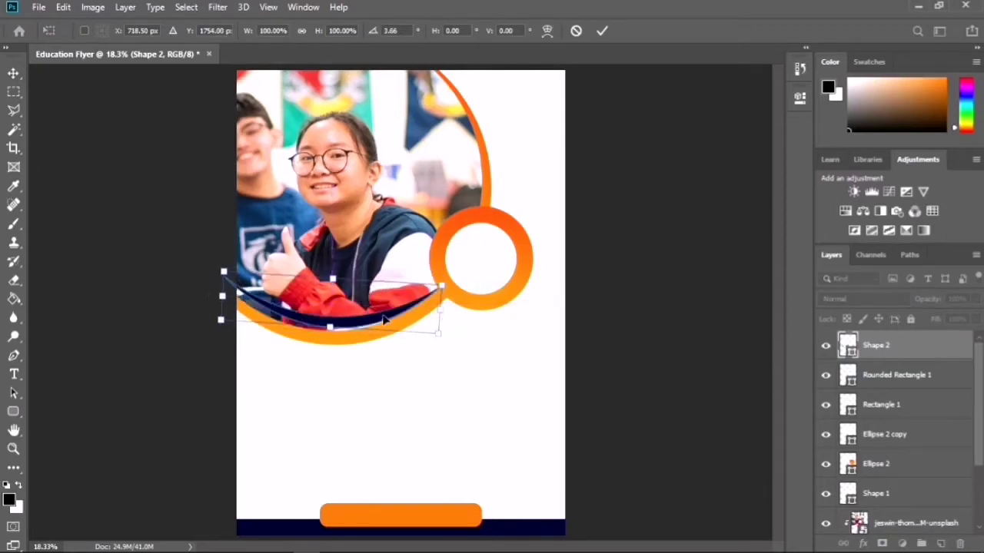
left_click_drag(450, 312, 453, 311)
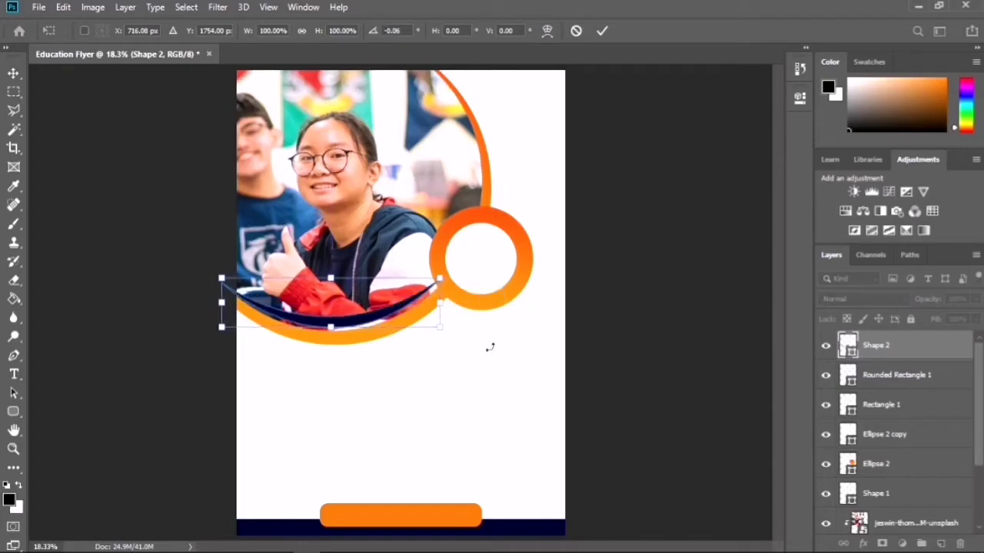
key("Return")
- Lower the crescent's layer four places in the stack so it sits directly beneath the Ellipse 2 layer
key("ctrl+bracketleft")
key("ctrl+bracketleft")
key("ctrl+bracketleft")
key("ctrl+bracketleft")
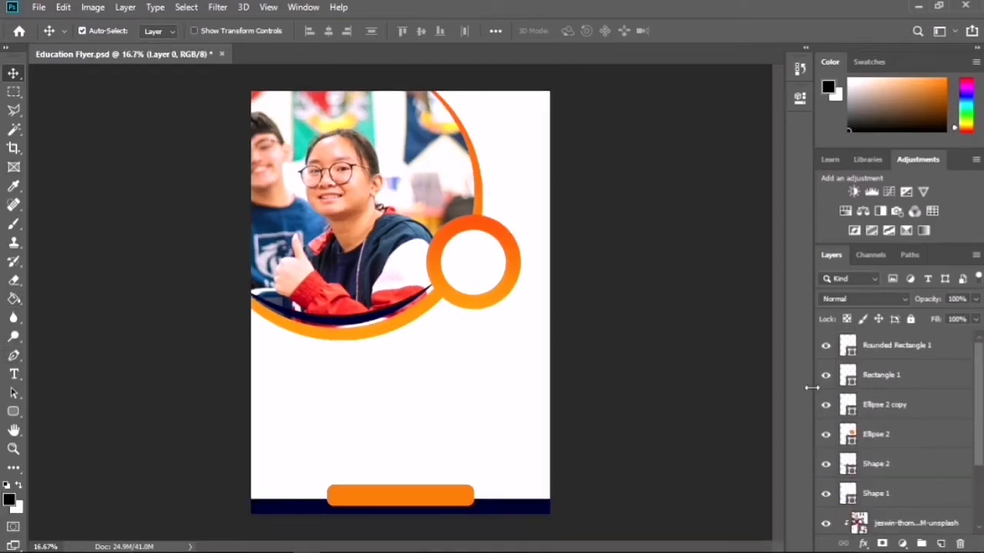
- Fill the background layer, Layer 0, with dark brown #562a00
scroll(884, 430, "down", 5)
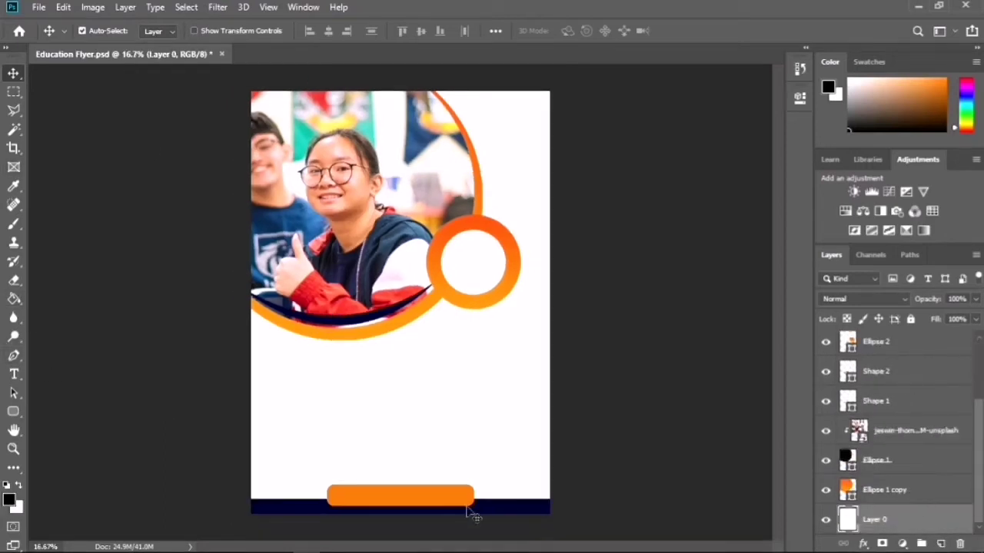
left_click(9, 501)
left_click_drag(704, 212, 744, 235)
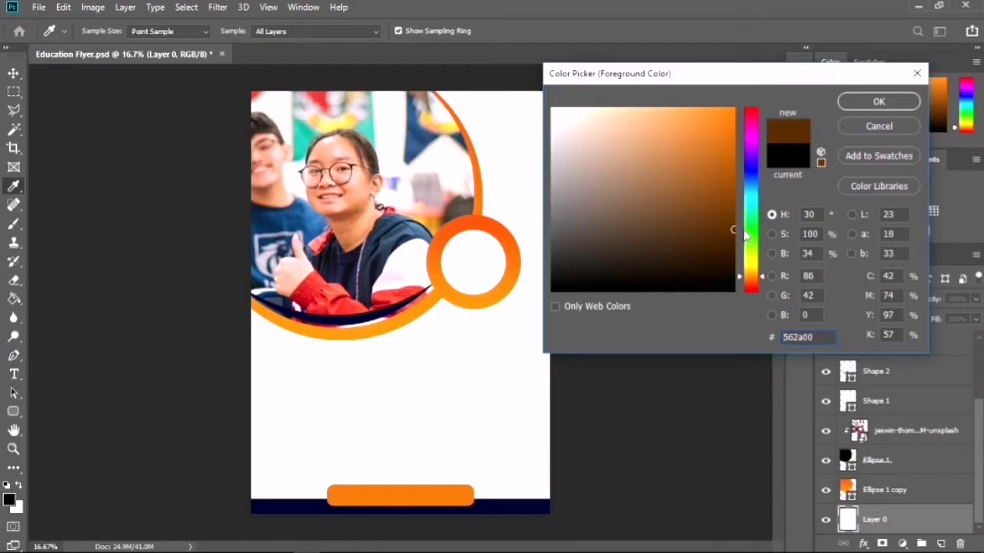
left_click(876, 101)
key("v")
key("alt+BackSpace")
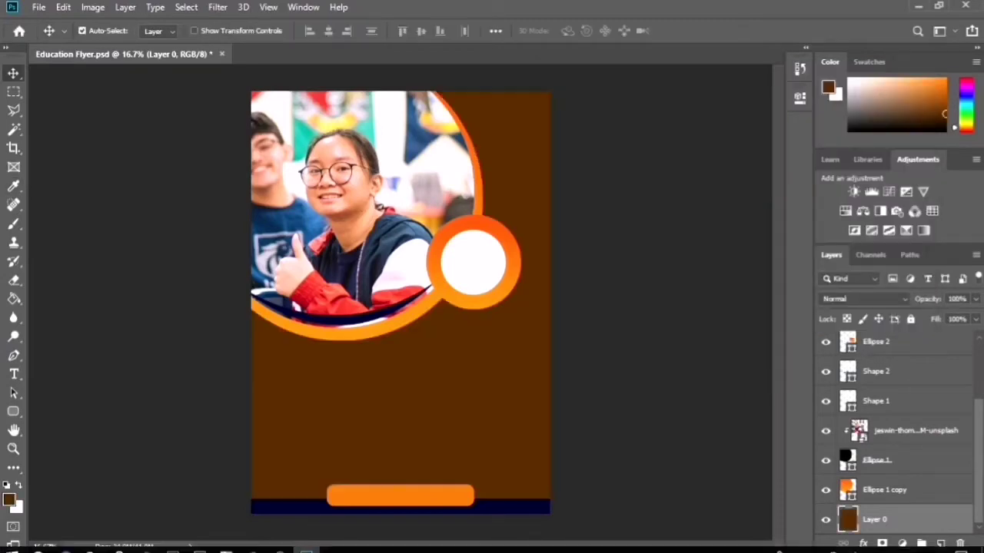
- Add a linear Gradient Overlay to the background layer using the black-to-white preset
right_click(859, 521)
left_click(834, 235)
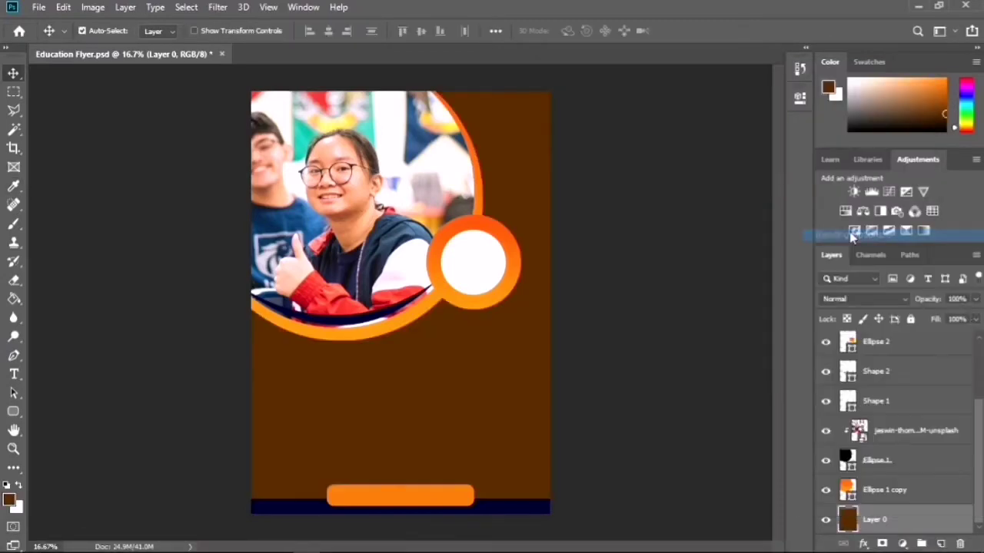
left_click(478, 230)
left_click_drag(664, 13, 751, 23)
left_click(832, 113)
left_click(761, 145)
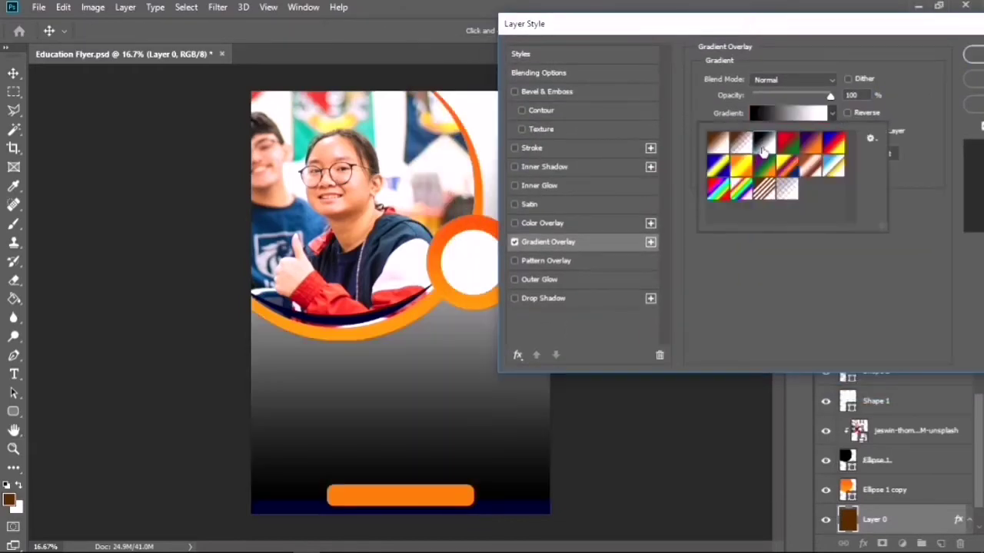
double_click(761, 154)
left_click(832, 133)
left_click(832, 133)
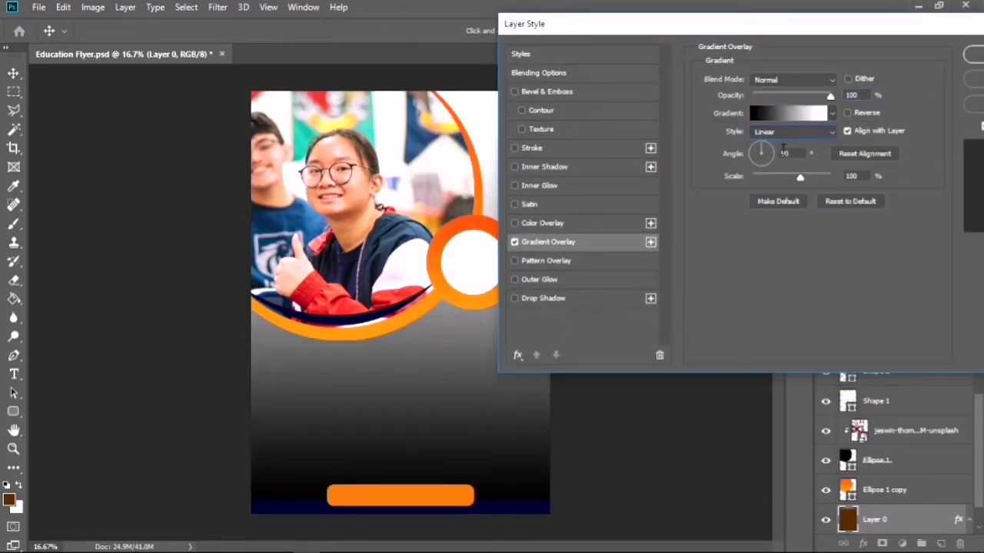
left_click_drag(869, 26, 731, 12)
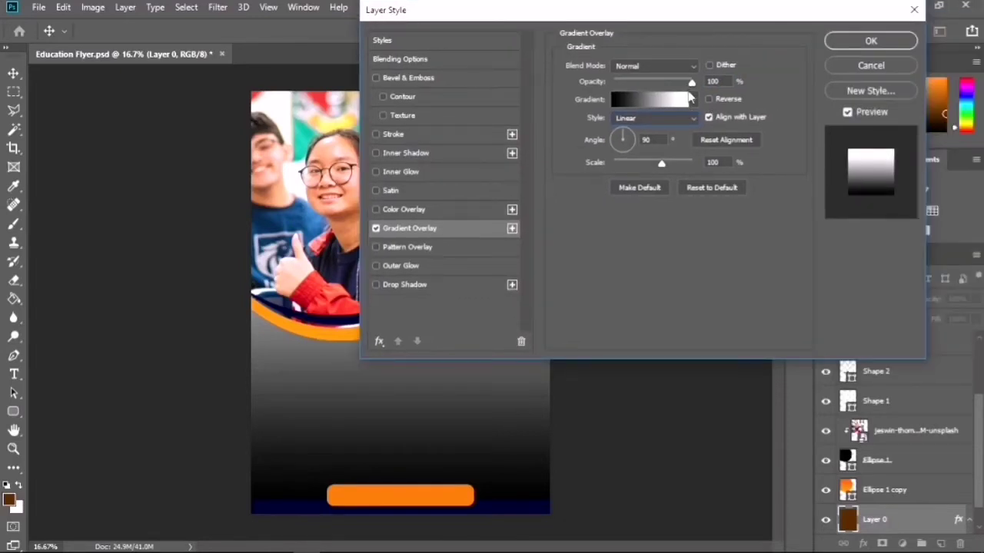
- Edit the overlay's black-to-white gradient and set its starting colour stop to orange #f48b06, sampled from the photo ring
double_click(665, 103)
left_click_drag(634, 19, 690, 31)
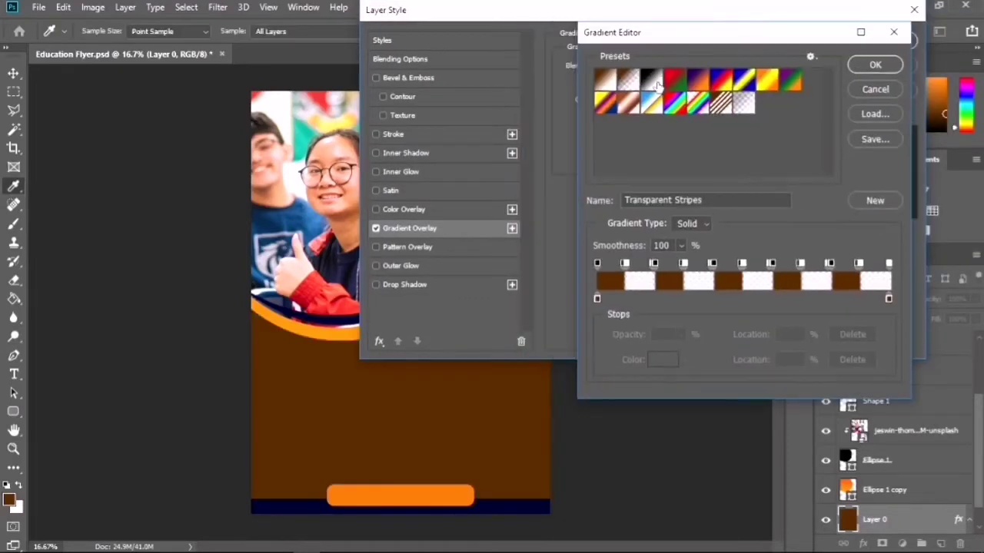
left_click(652, 83)
left_click(597, 299)
left_click(664, 361)
left_click(307, 325)
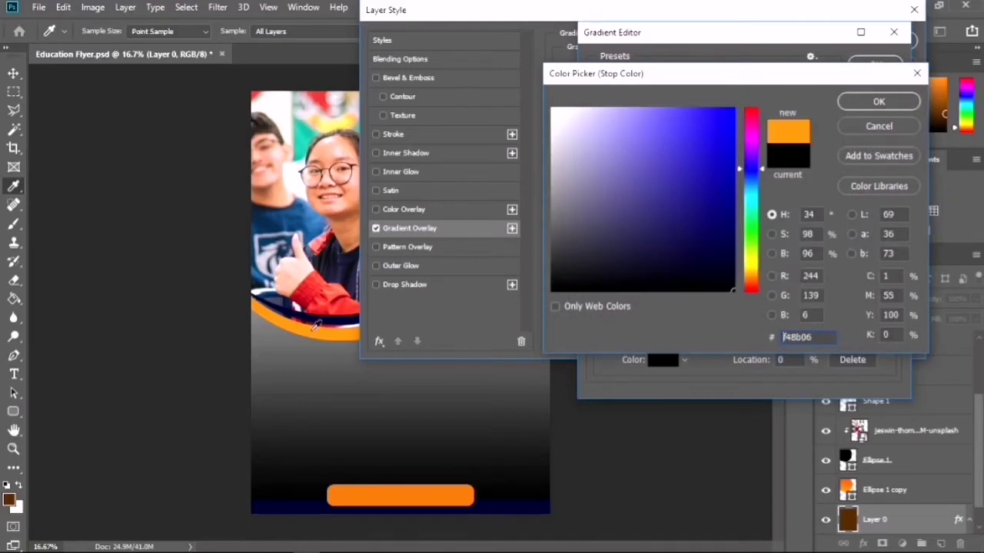
left_click(888, 102)
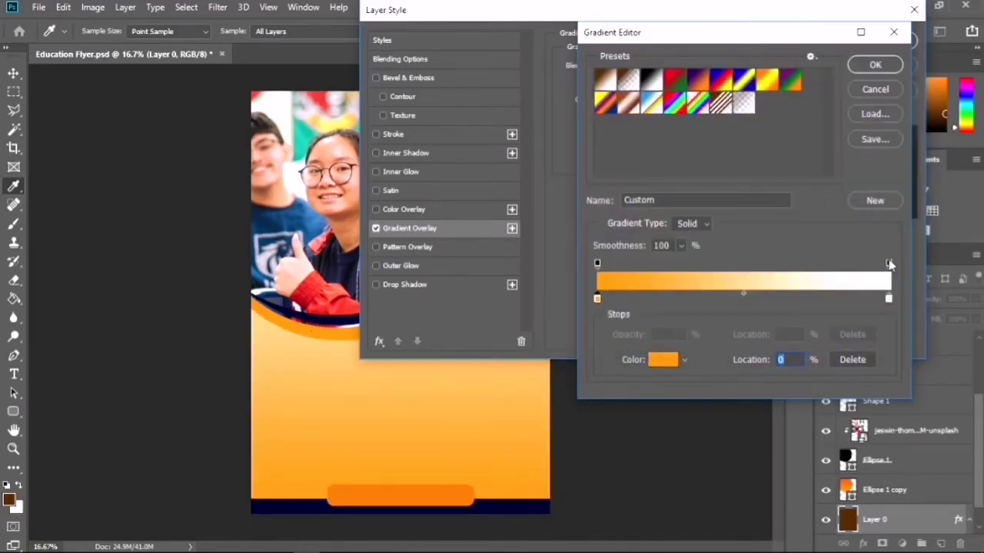
- Set the gradient's end colour stop to dark navy #020332, sampled from the footer bar, and accept the gradient
left_click(890, 299)
left_click(663, 362)
left_click(507, 508)
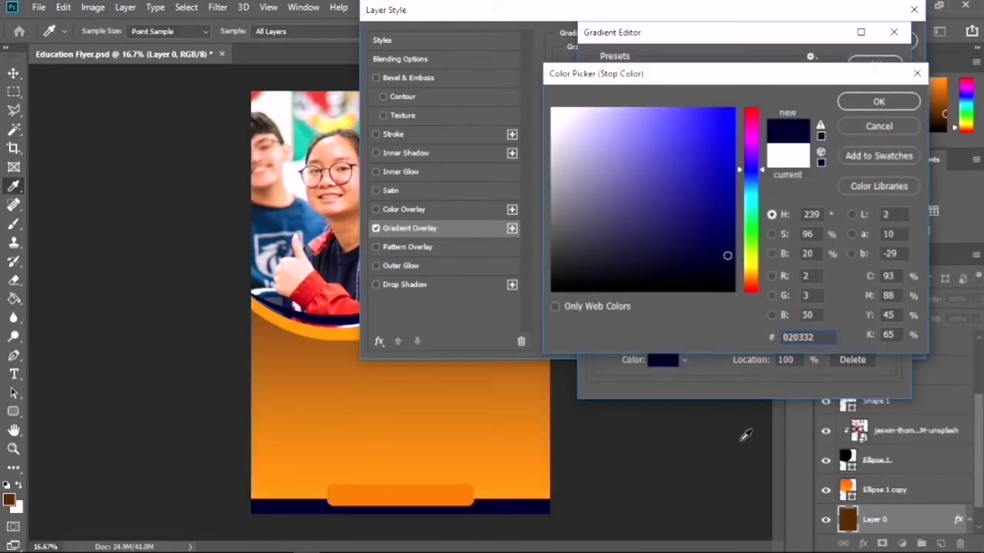
left_click(861, 107)
left_click(874, 139)
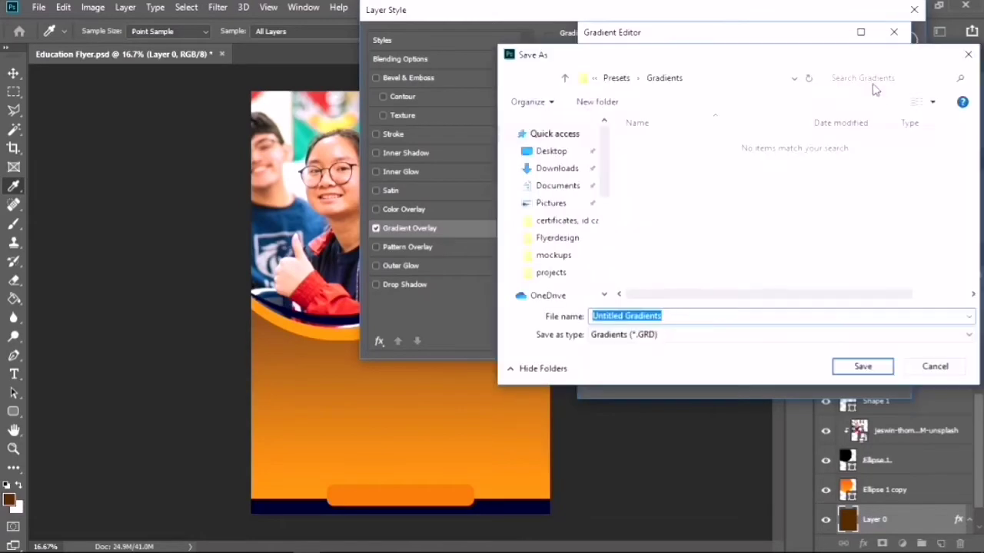
left_click(970, 57)
left_click(877, 66)
- Set the gradient overlay's scale to 87% and try the Reflected style
left_click_drag(675, 7, 684, 59)
left_click_drag(672, 218, 663, 219)
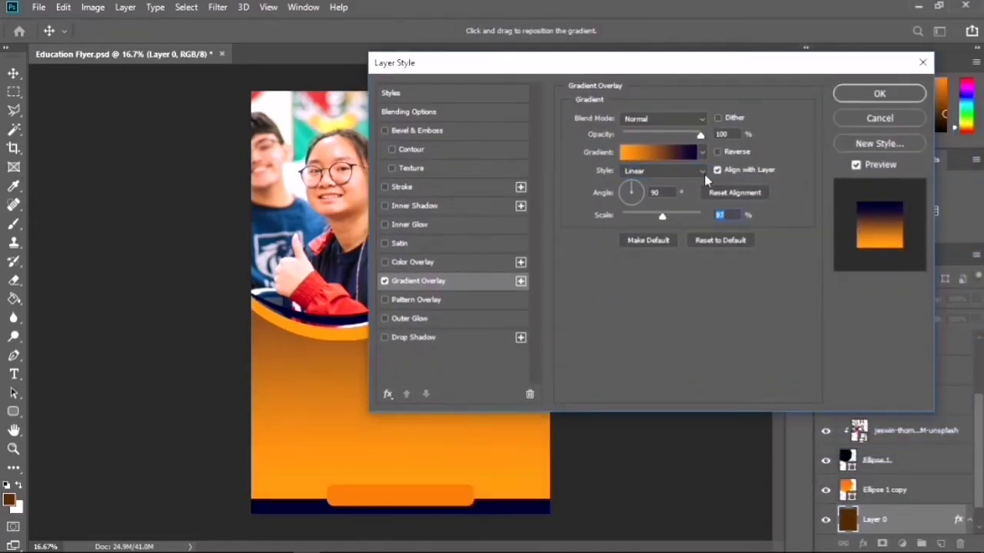
left_click(705, 174)
left_click(708, 175)
left_click(681, 194)
left_click(703, 172)
left_click(665, 218)
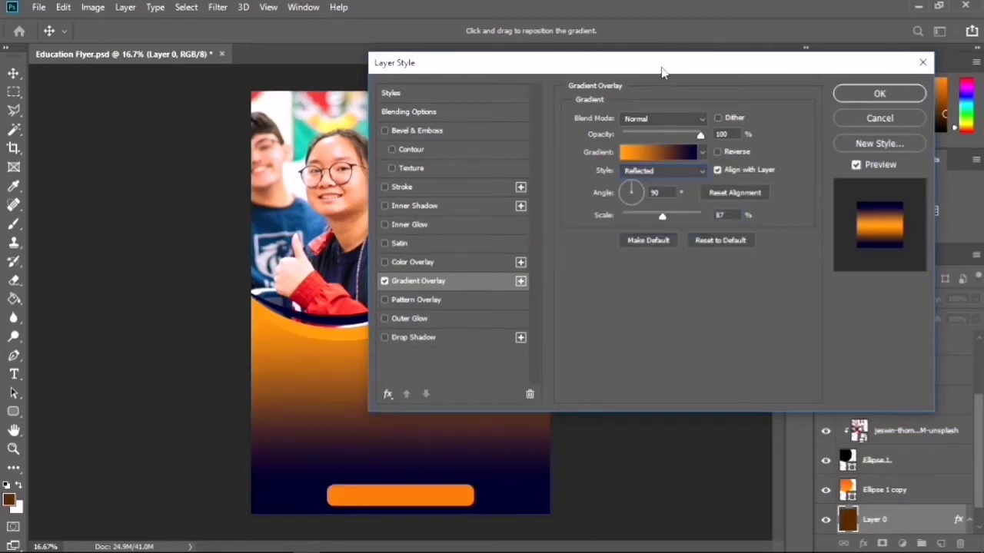
- Try the Diamond style for the background gradient overlay
left_click_drag(664, 67, 813, 44)
left_click(813, 141)
left_click(792, 196)
left_click(852, 123)
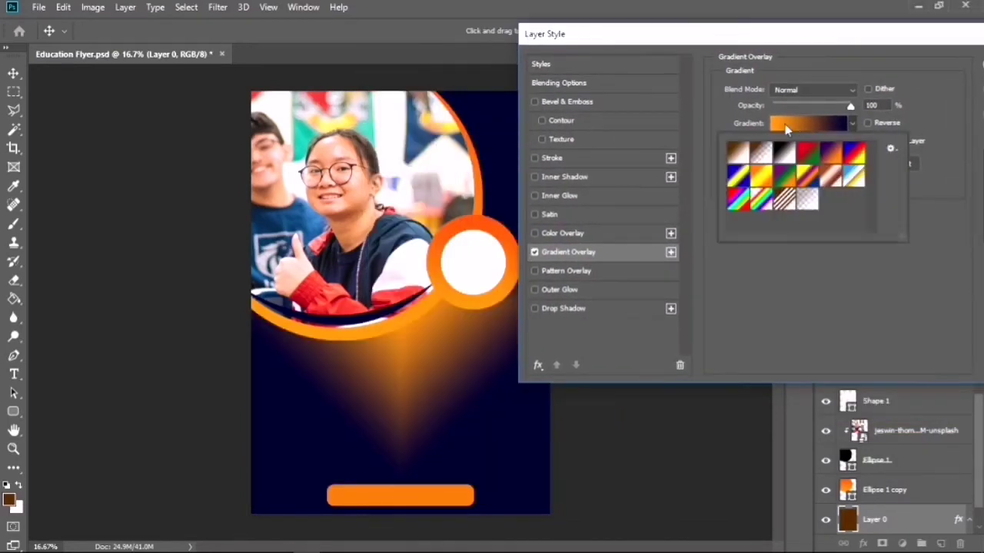
left_click(853, 123)
- Set the overlay's style to Linear, angle it diagonally with navy at the page's upper right and orange at the lower left, and apply
left_click(839, 143)
left_click(823, 155)
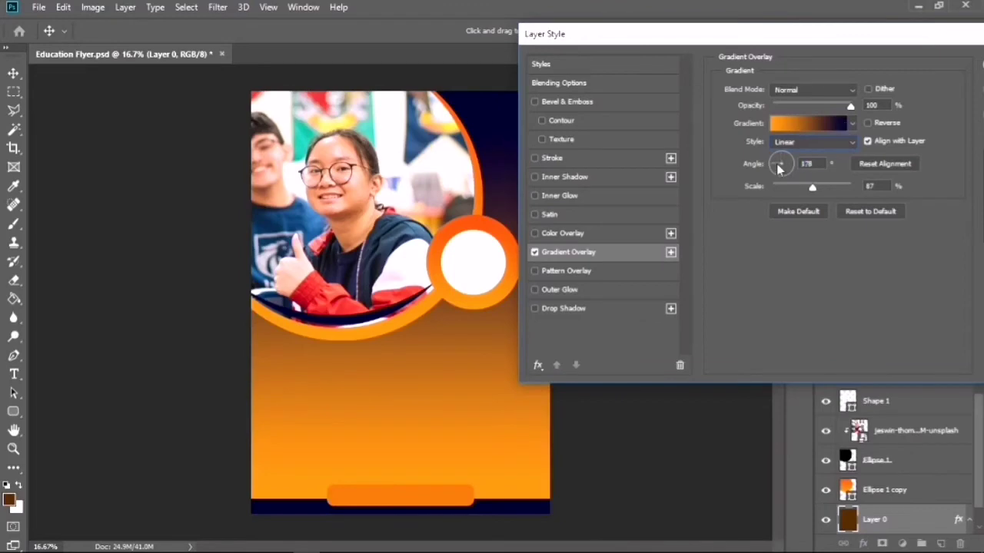
left_click_drag(779, 170, 787, 148)
left_click_drag(963, 38, 893, 37)
left_click(932, 60)
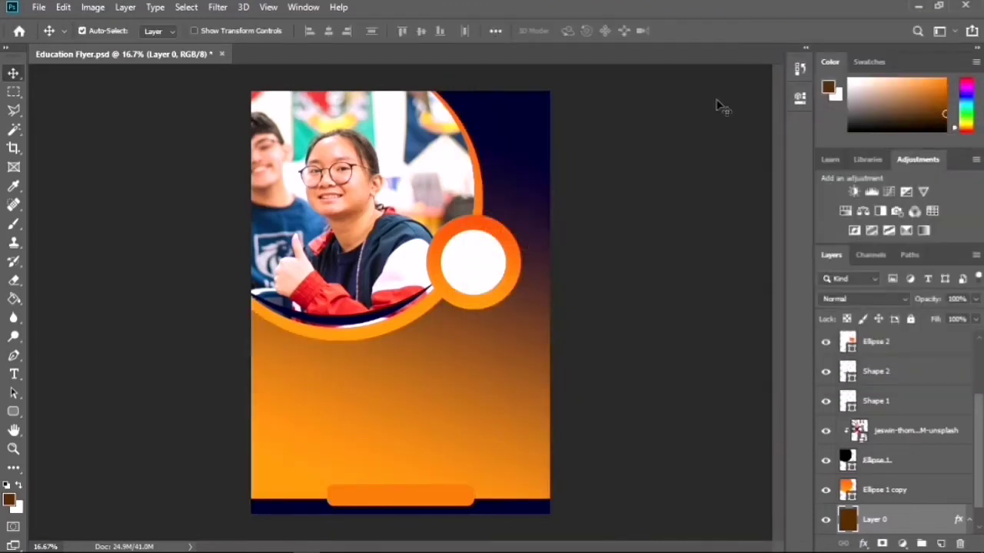
- Draw a rounded rectangle about 1576 by 1326 px across the page's upper-right corner, directly above the background layer
left_click(13, 412)
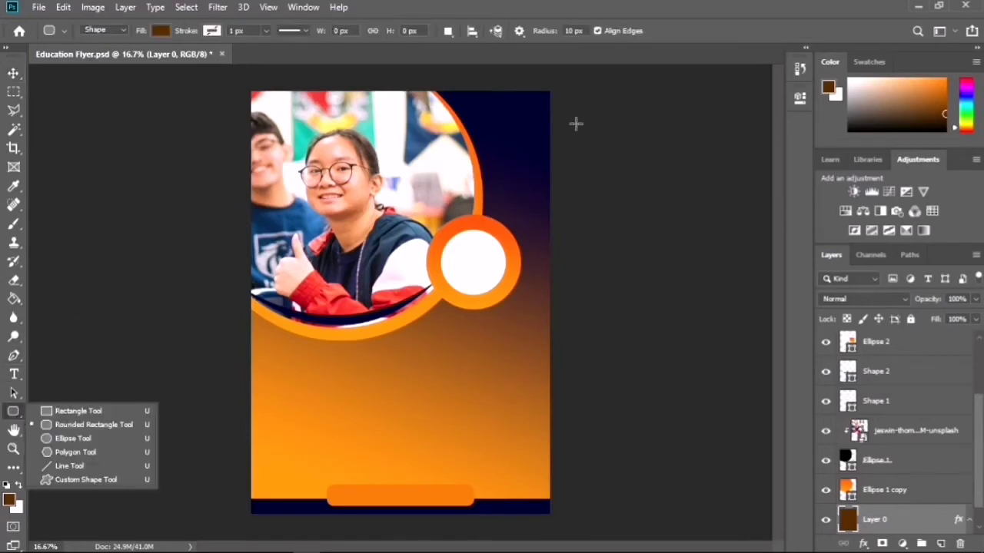
left_click_drag(457, 70, 643, 219)
left_click_drag(647, 227, 647, 227)
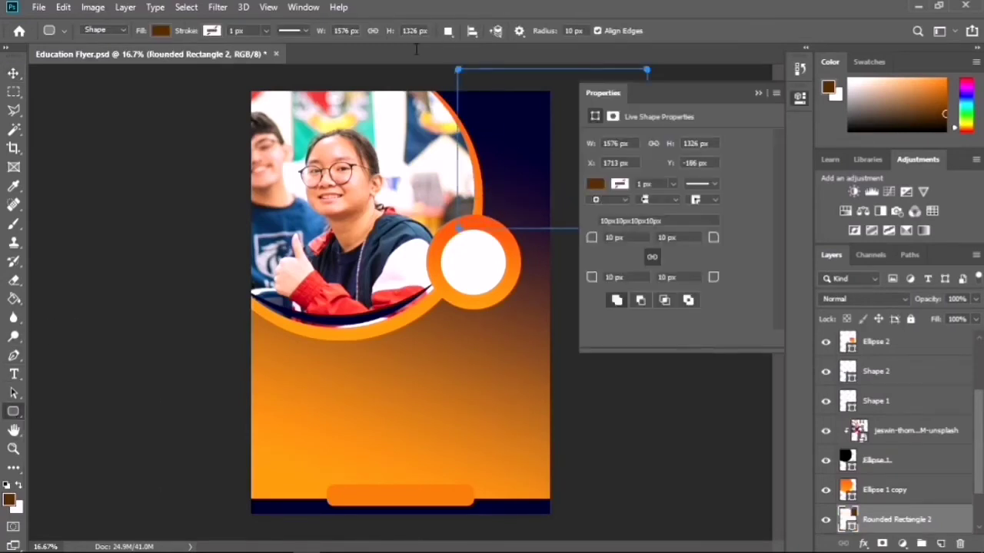
- Set the corner radius for the rounded rectangle to 80 px
type("80")
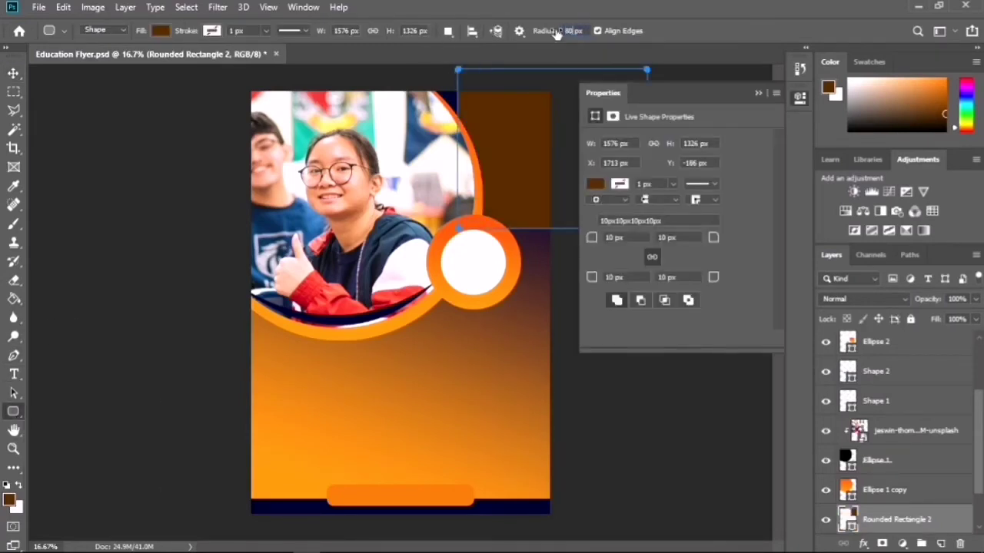
left_click(683, 70)
left_click(573, 131)
- Try shifting the brown rounded rectangle further right and rotating it clockwise at the page's upper-right corner
left_click(14, 74)
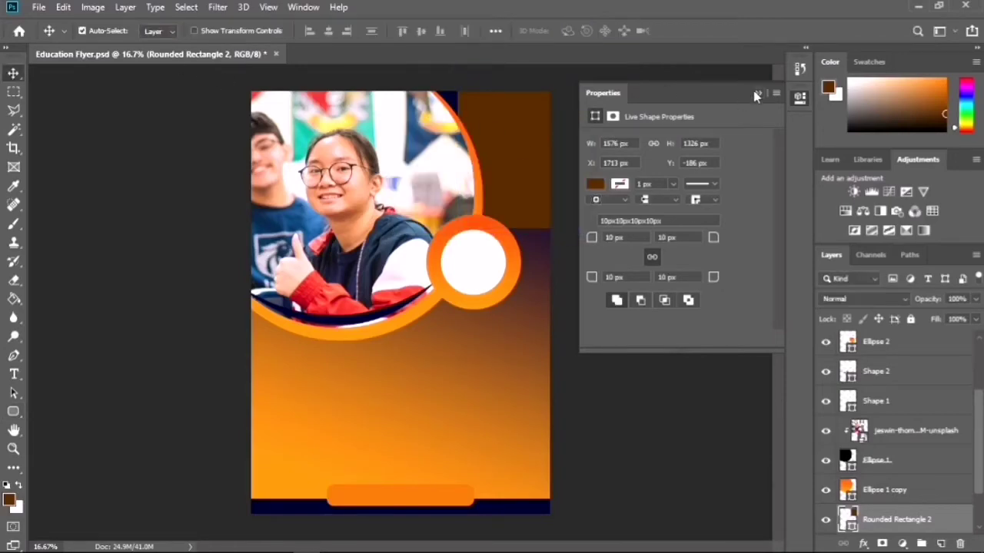
left_click(758, 93)
mouse_move(514, 134)
left_mouse_down()
mouse_move(542, 136)
mouse_move(531, 134)
left_mouse_up()
key("ctrl+t")
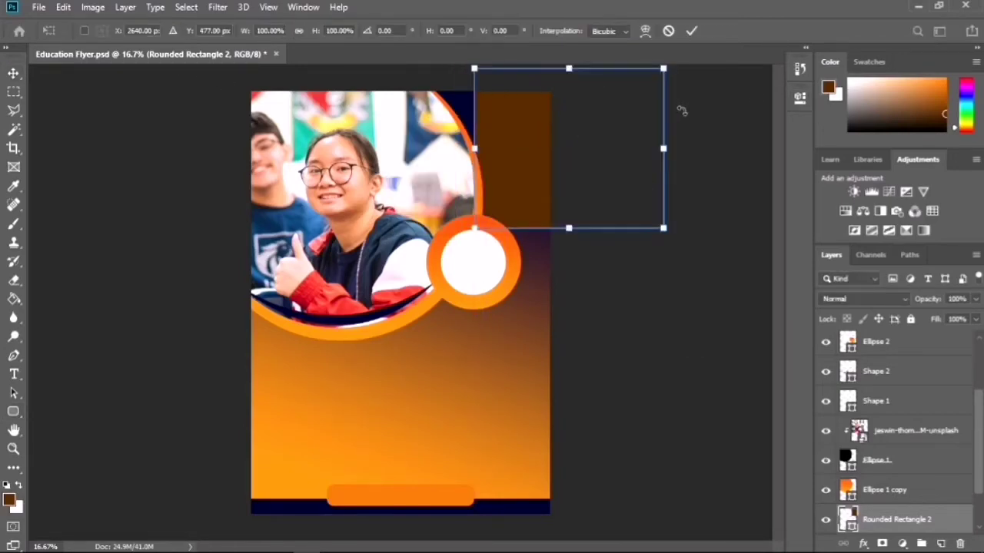
left_click_drag(682, 110, 694, 193)
left_click_drag(597, 147, 625, 185)
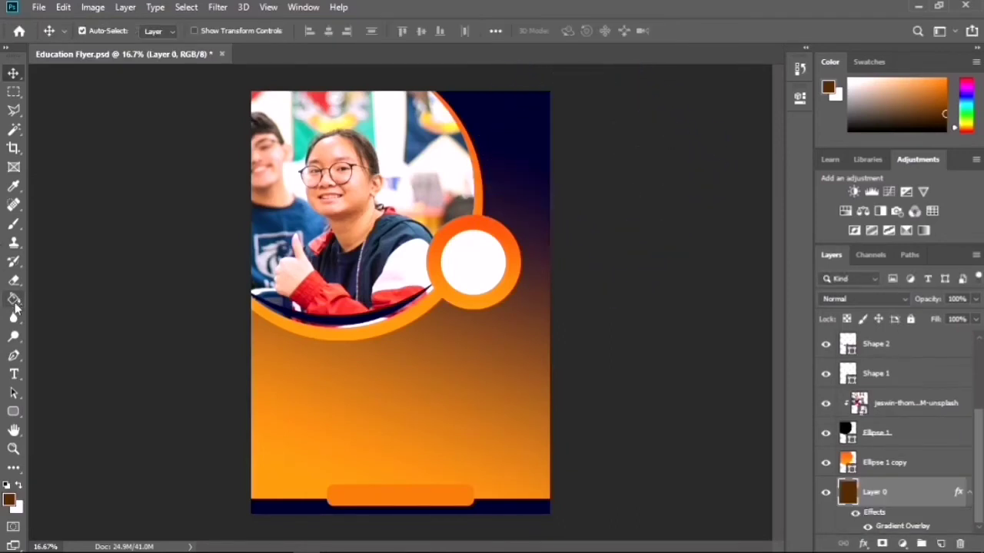
- Try to draw a curved Pen shape from above the page down past its right edge beside the photo circle
key("p")
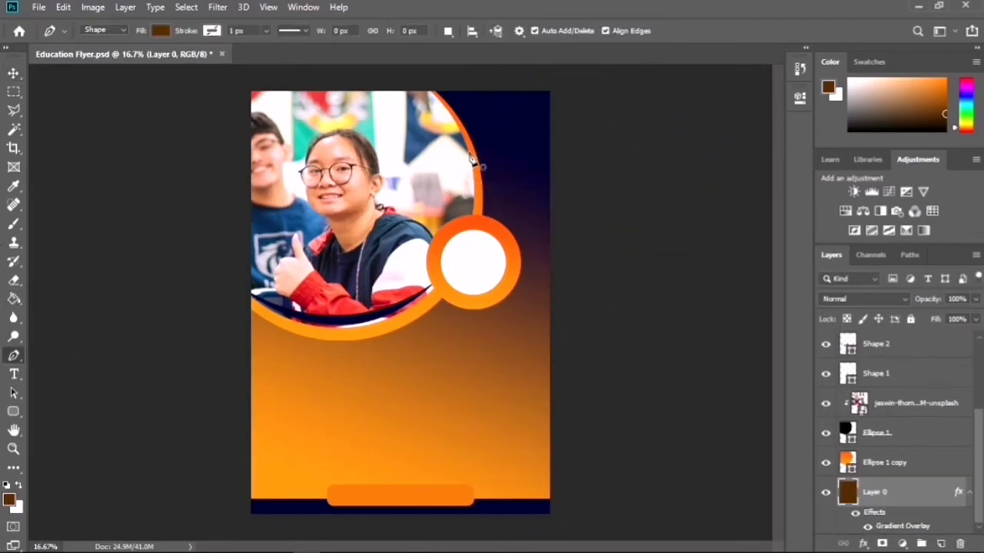
left_click(451, 70)
left_click_drag(561, 289, 610, 343)
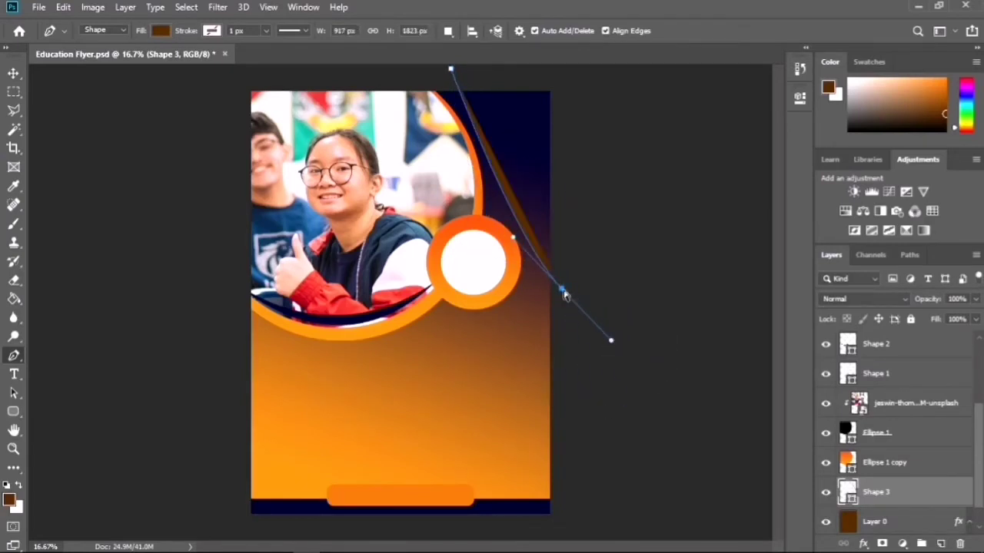
key("ctrl+z")
left_click(13, 73)
left_click(458, 75)
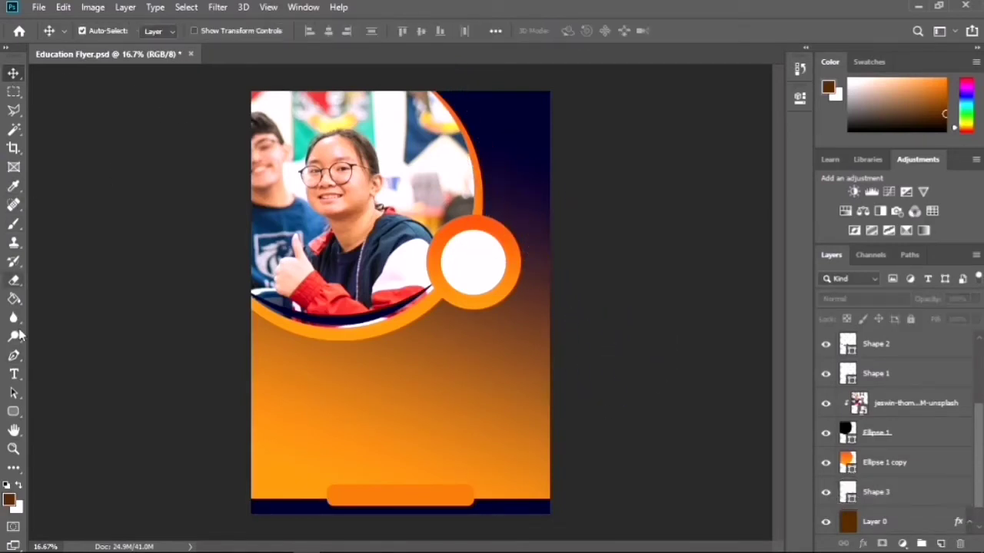
- Draw a closed Pen shape about 1436 by 1344 px over the page's upper-right corner, with a curved edge facing the photo
left_click(14, 355)
left_click(560, 232)
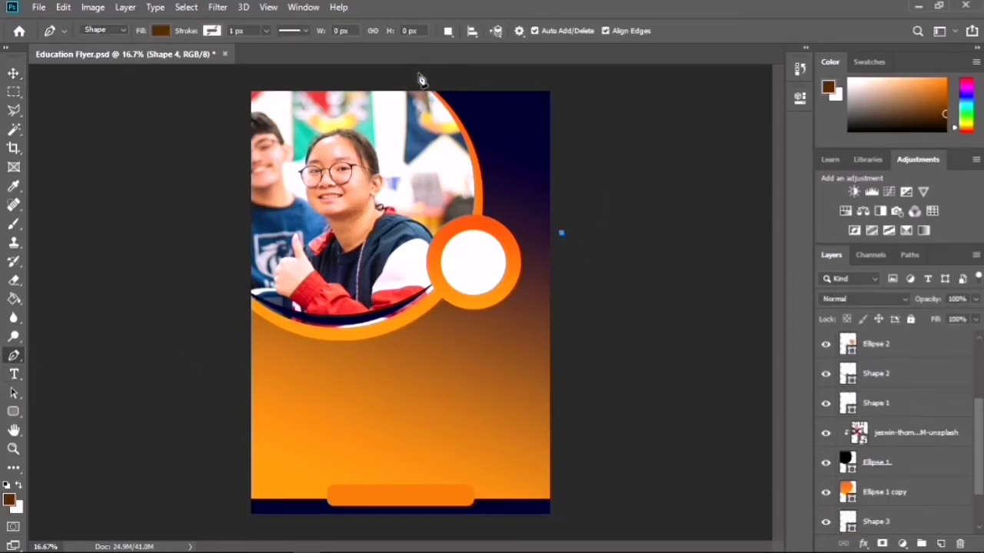
left_click_drag(417, 72, 467, 78)
left_click(585, 78)
left_click(562, 233)
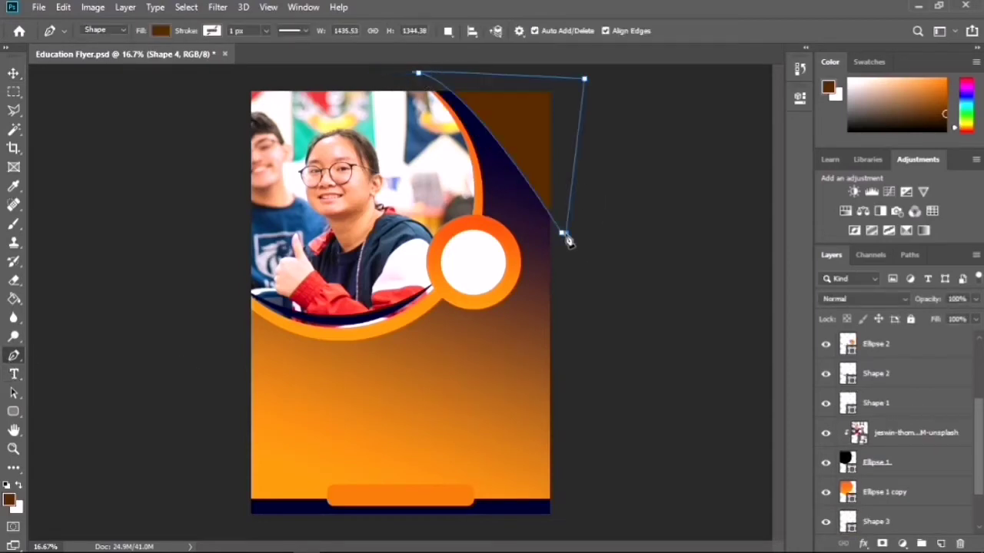
left_click(14, 72)
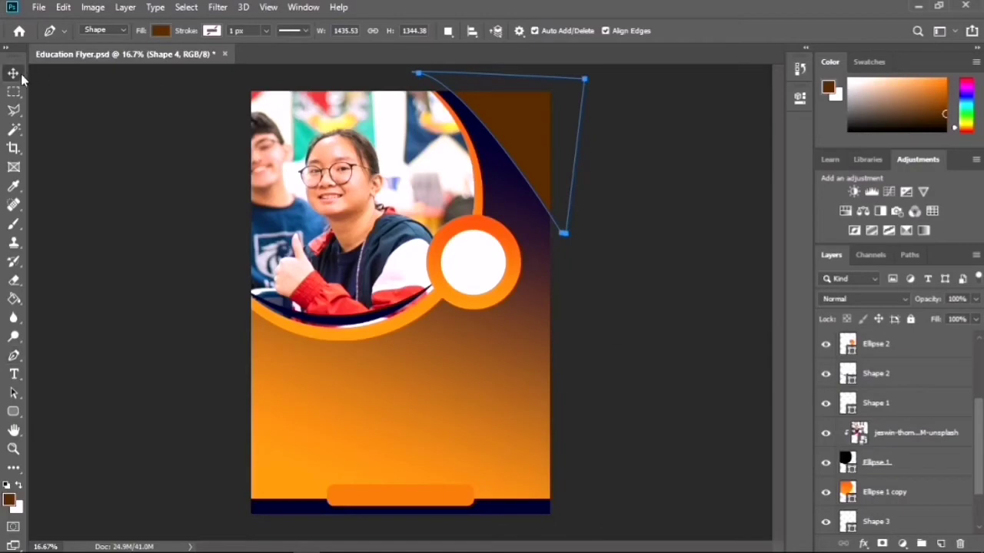
- Add a Gradient Overlay to the new corner shape and open its gradient for editing
scroll(898, 491, "down", 2)
scroll(896, 462, "up", 3)
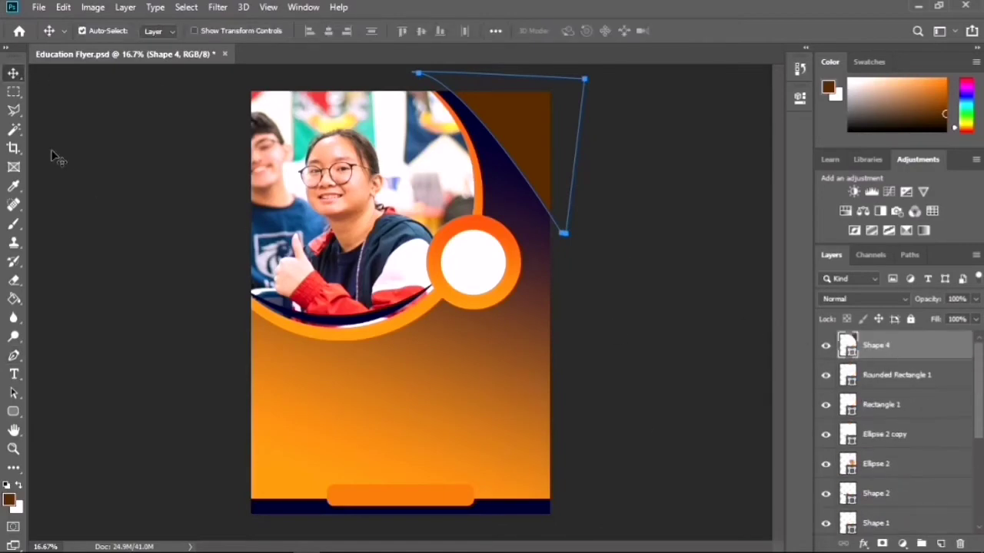
right_click(898, 350)
left_click(726, 20)
left_click_drag(674, 35, 538, 219)
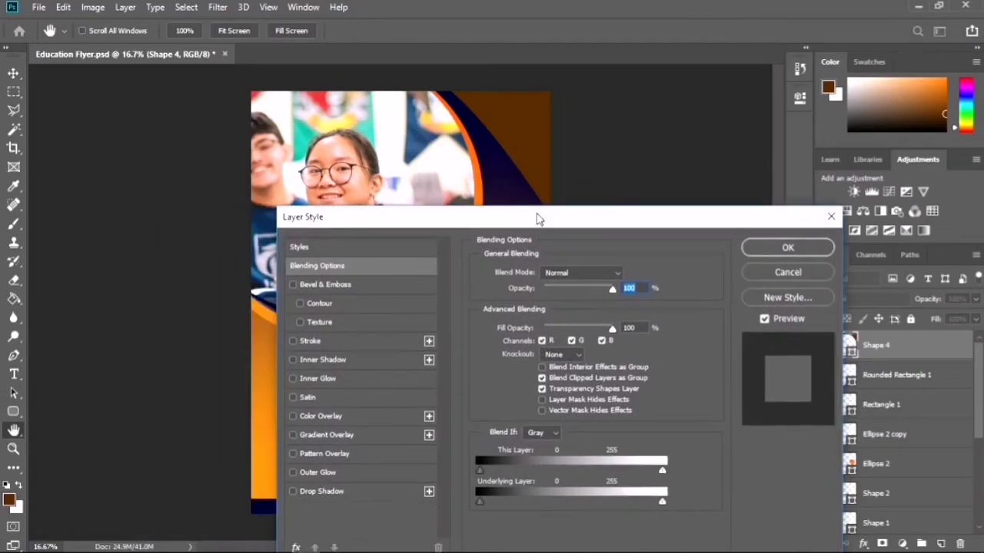
left_click(294, 436)
left_click(547, 305)
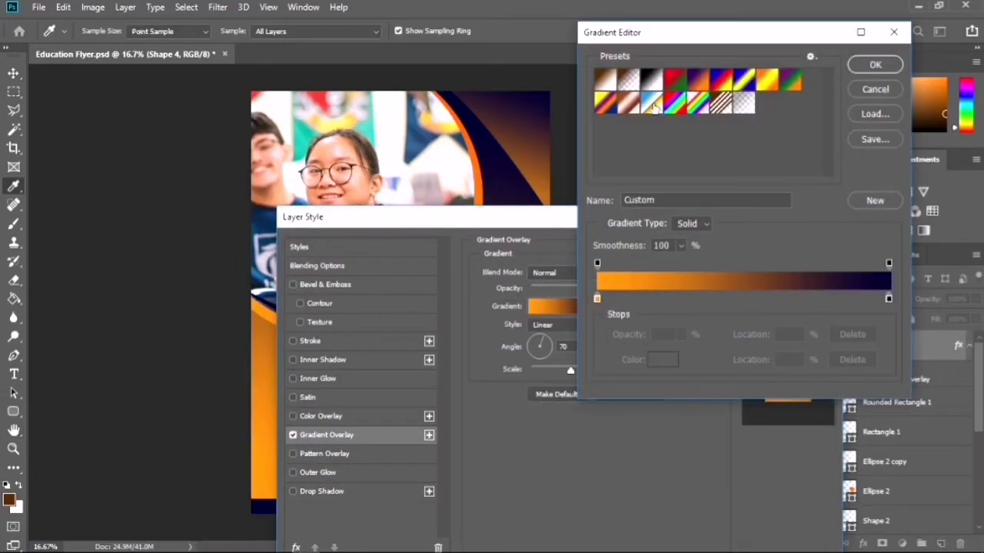
- Recolour the gradient to run from navy at the first stop to orange at the last, and shift its midpoint toward the orange
double_click(597, 298)
key("Return")
double_click(889, 298)
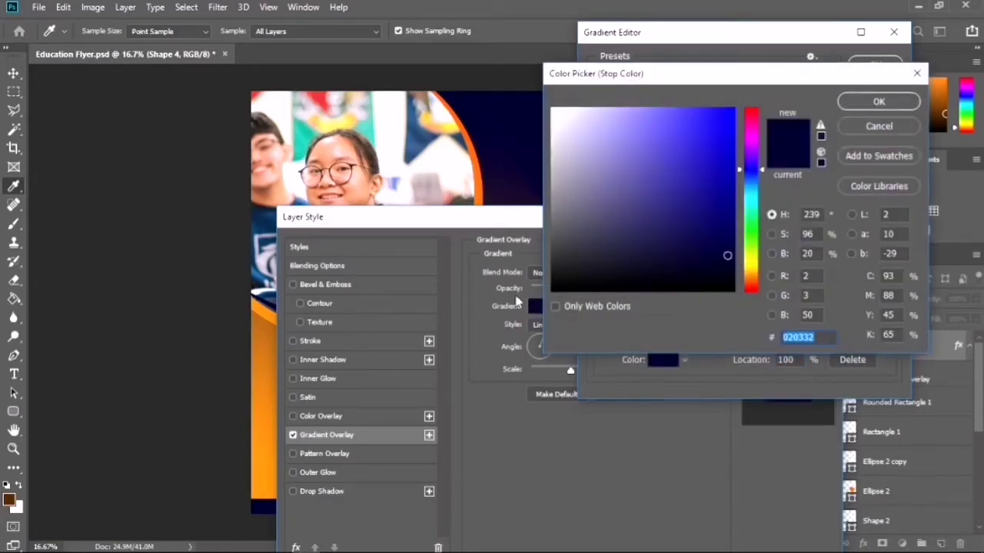
left_click(478, 186)
key("Return")
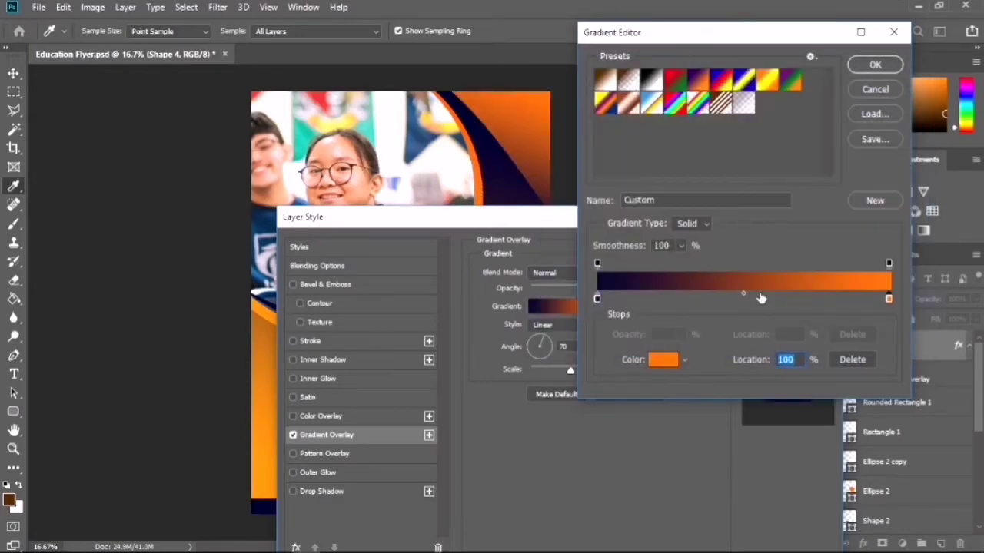
left_click_drag(743, 294, 782, 296)
left_click(876, 65)
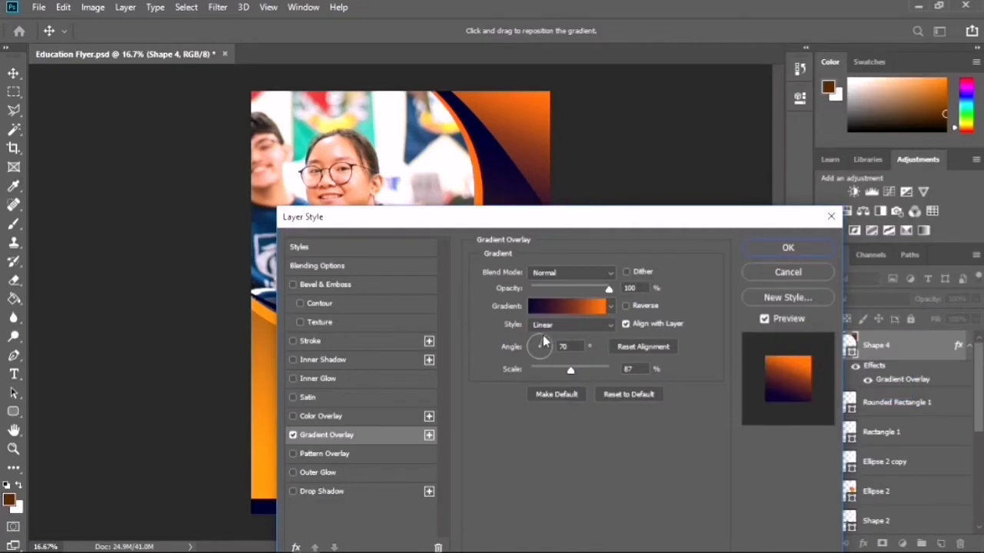
- Set the corner shape's gradient overlay to a 15° angle and 56% scale, and try the Radial style
left_click_drag(544, 341, 552, 369)
left_click(573, 324)
left_click(547, 339)
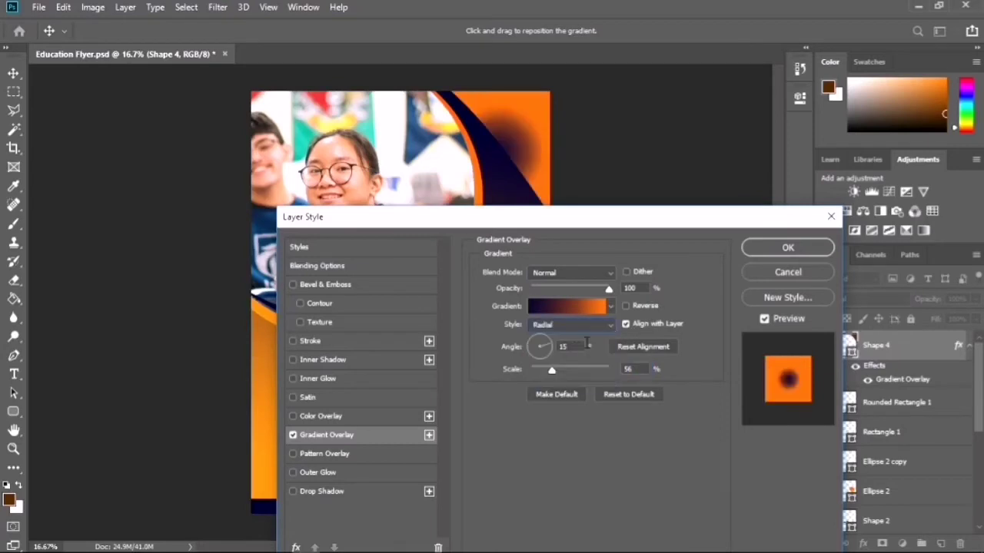
- Try the Angle style for the corner shape's gradient overlay and look through the gradient presets
left_click(611, 306)
left_click(611, 307)
left_click(611, 325)
left_click(584, 355)
left_click(610, 307)
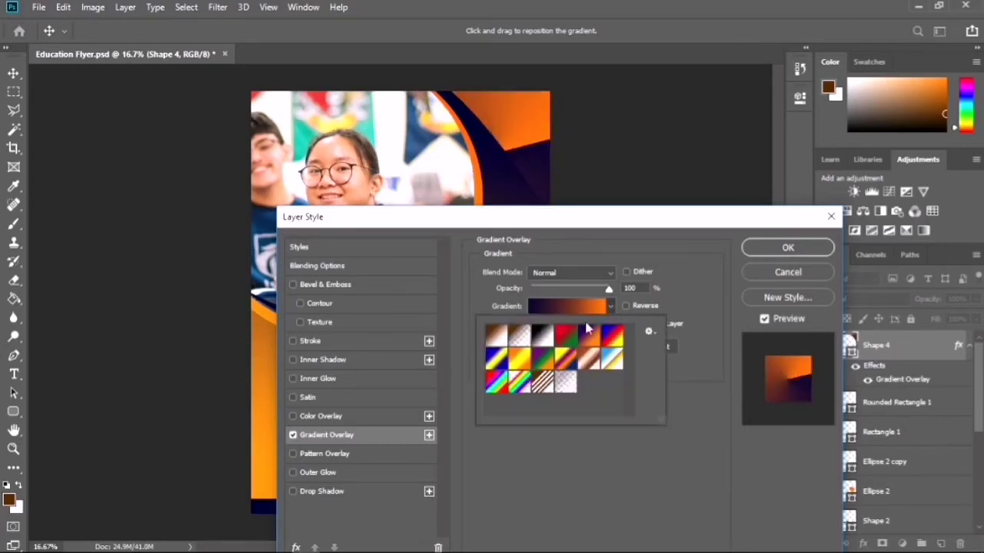
left_click(611, 308)
- Set the corner shape's gradient overlay style to Linear and apply it
left_click(611, 325)
left_click(576, 333)
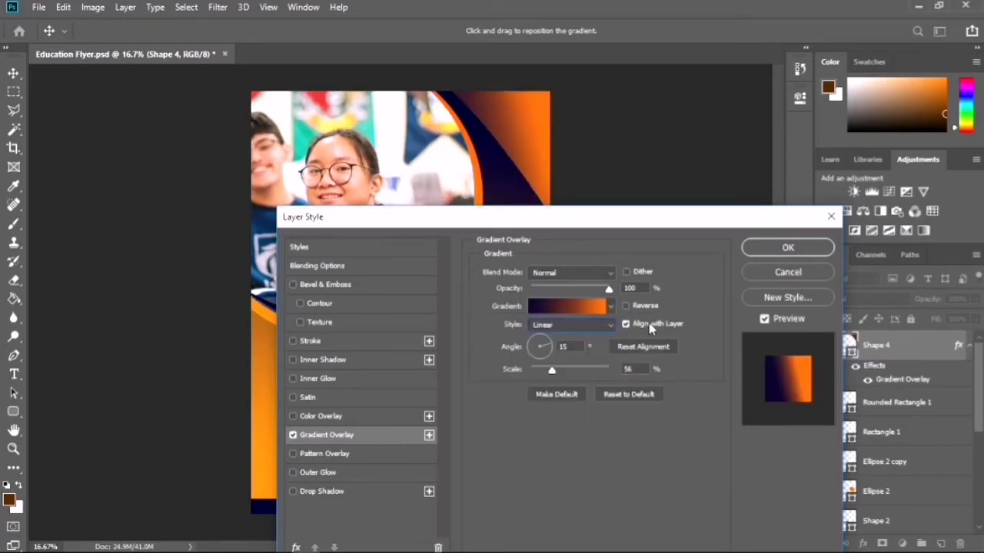
left_click(788, 248)
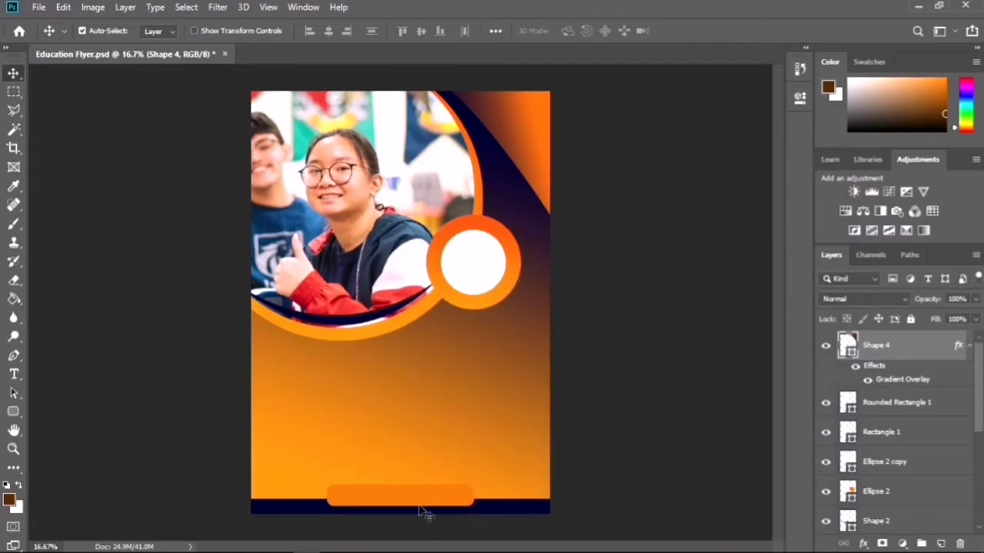
- Add a Drop Shadow to the orange rounded label on the footer bar
left_click(419, 505)
left_click(865, 544)
left_click(873, 407)
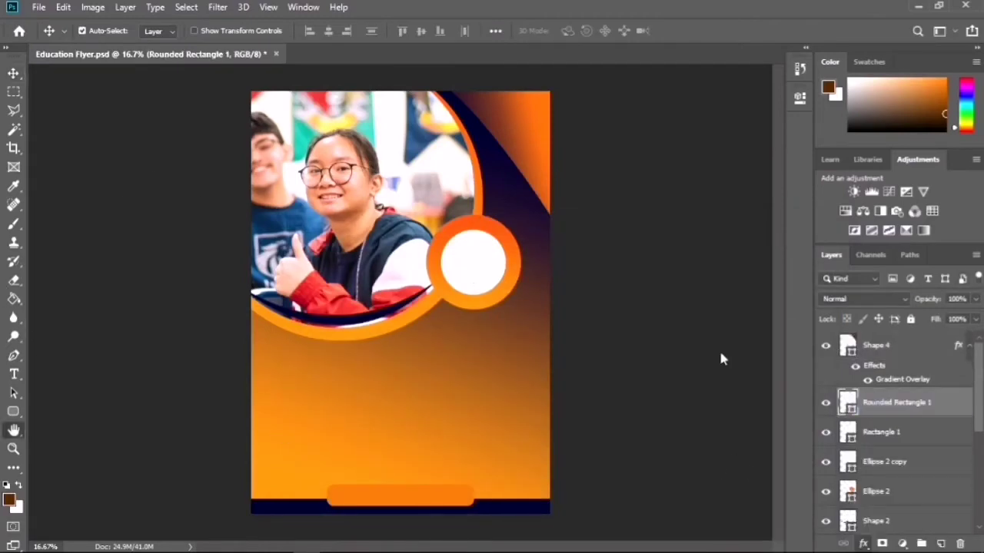
left_click_drag(592, 201, 797, 91)
left_click(502, 361)
left_click(530, 361)
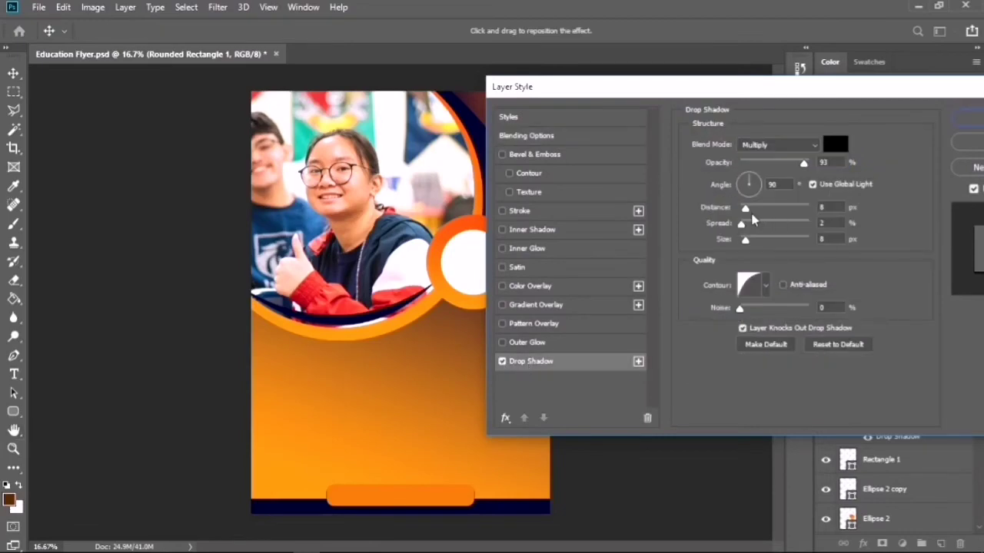
- Set the label's drop shadow to 50% opacity, -66° angle, 15% spread and 32 px size, and apply
left_click_drag(741, 226, 750, 231)
left_click_drag(754, 179, 757, 200)
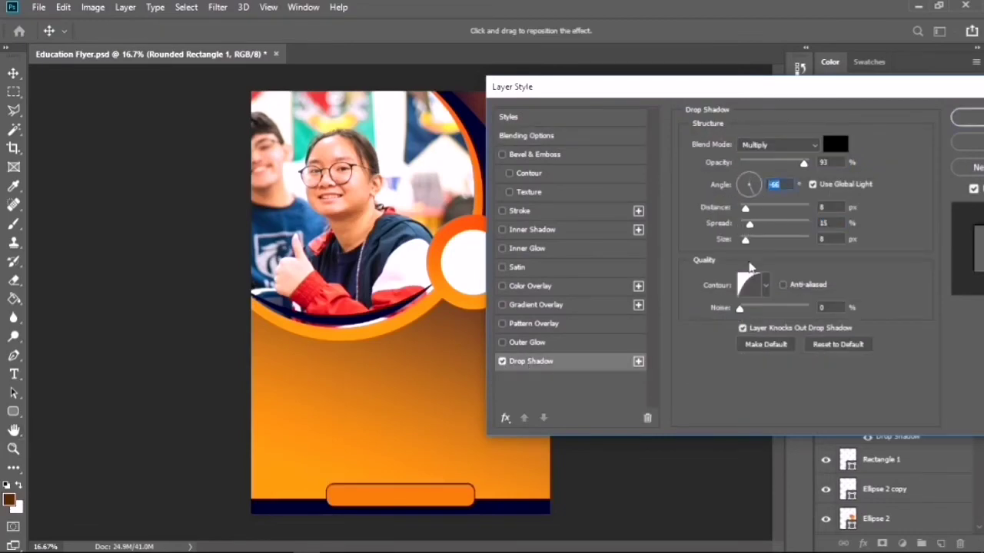
left_click_drag(745, 239, 753, 240)
left_click_drag(803, 163, 774, 166)
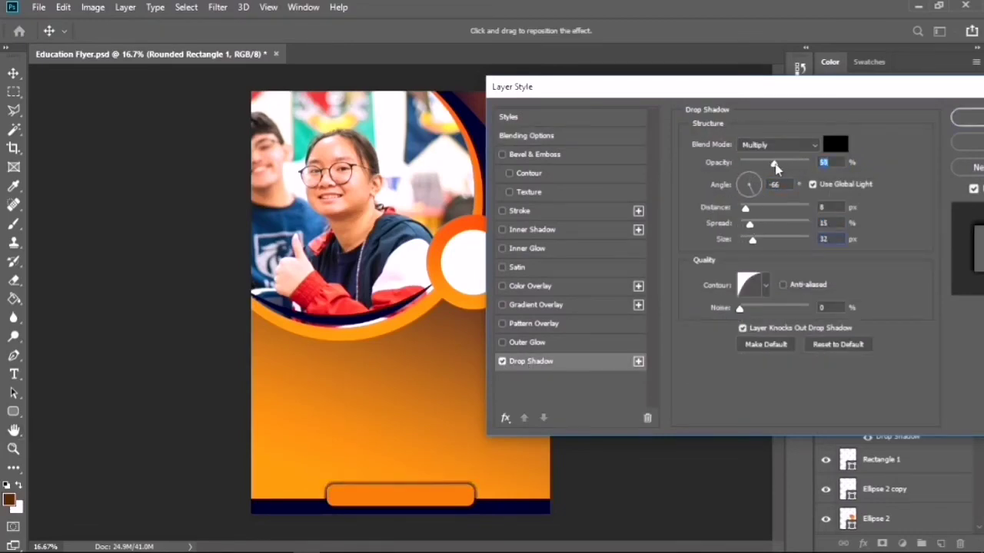
key("Return")
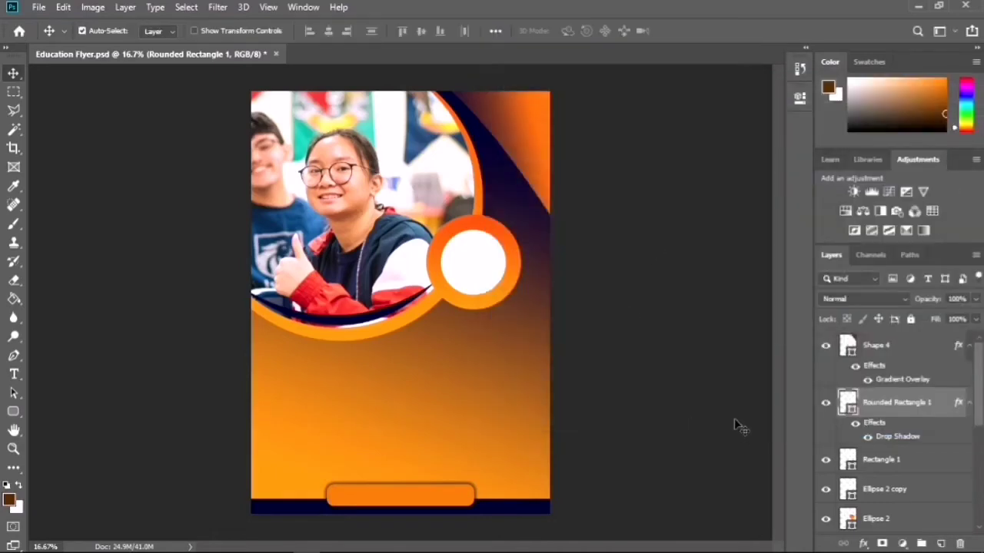
- Apply a Drop Shadow at a 12° angle to the orange ring around the small white circle
left_click(467, 304)
right_click(884, 525)
left_click(718, 20)
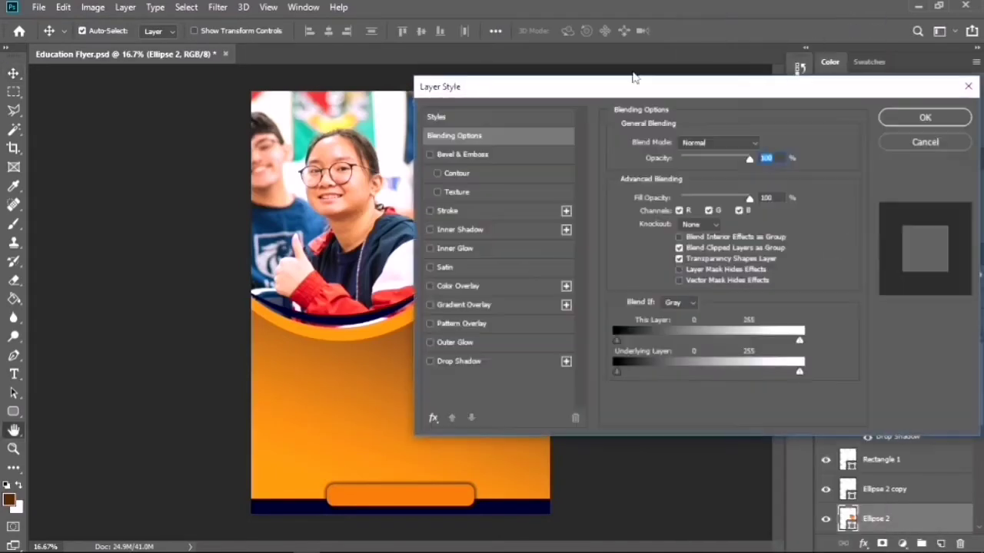
left_click(432, 363)
left_click_drag(642, 91, 760, 77)
left_click_drag(801, 157, 807, 176)
left_click_drag(941, 71, 807, 72)
left_click(905, 98)
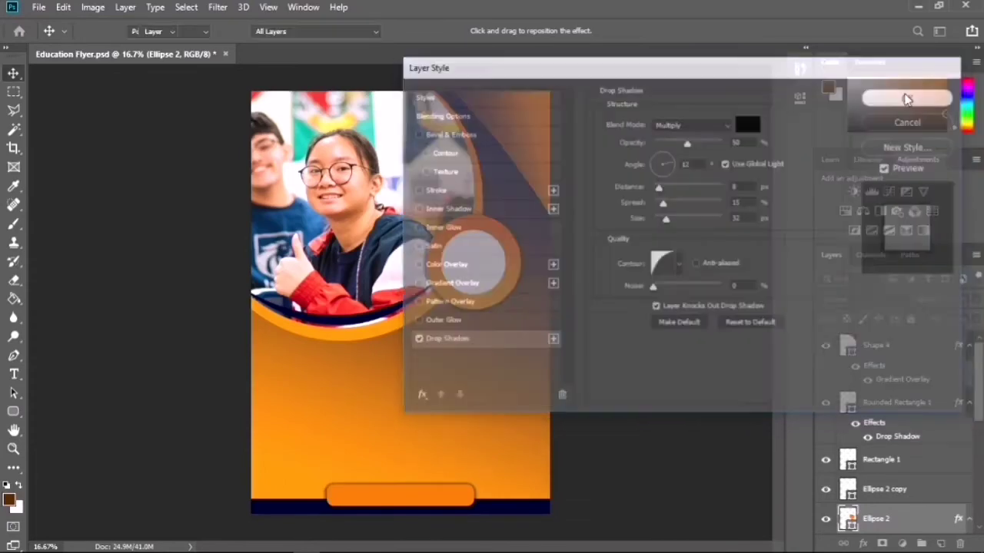
left_click(488, 284)
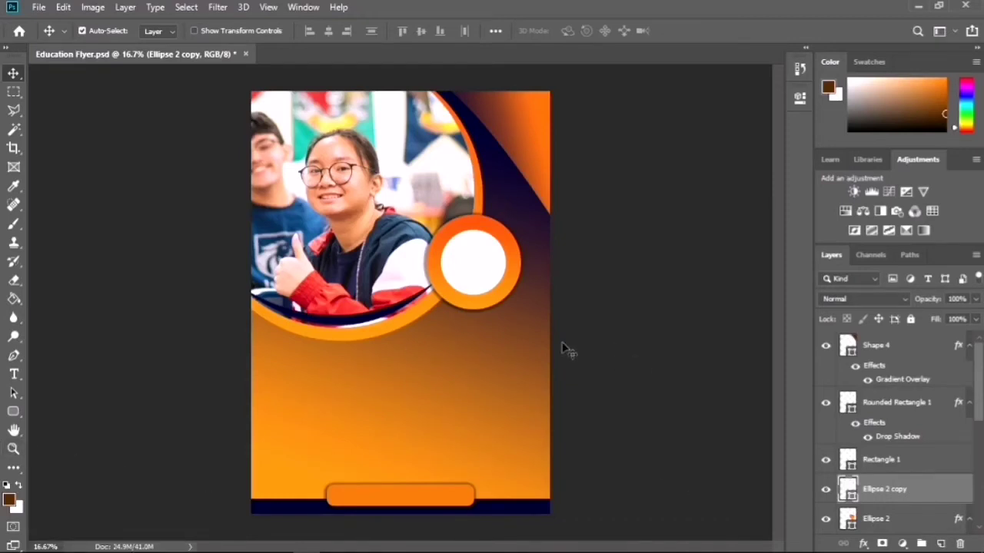
- Place the image "logo 10" from the png folder as an embedded object above the corner shape's layer
left_click(522, 146)
left_click(38, 9)
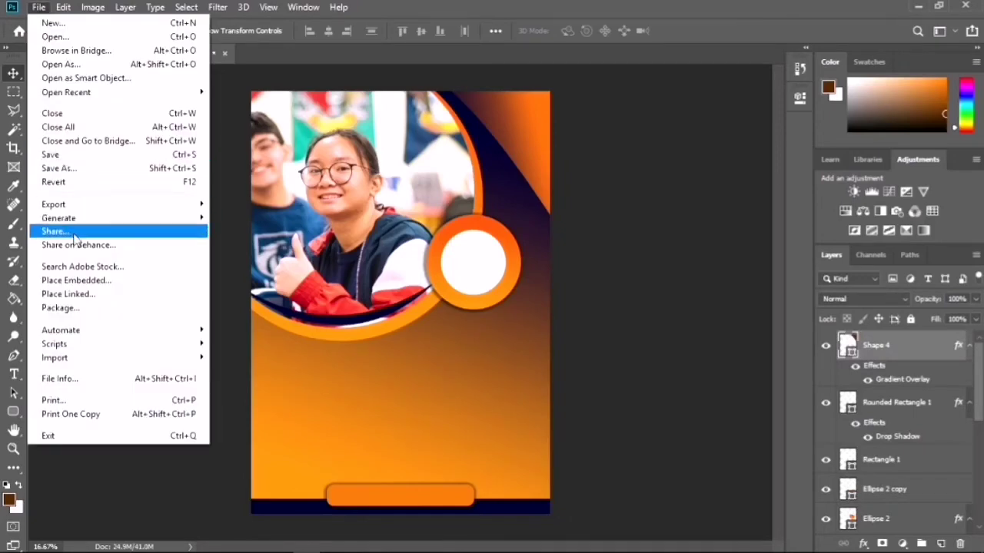
left_click(77, 280)
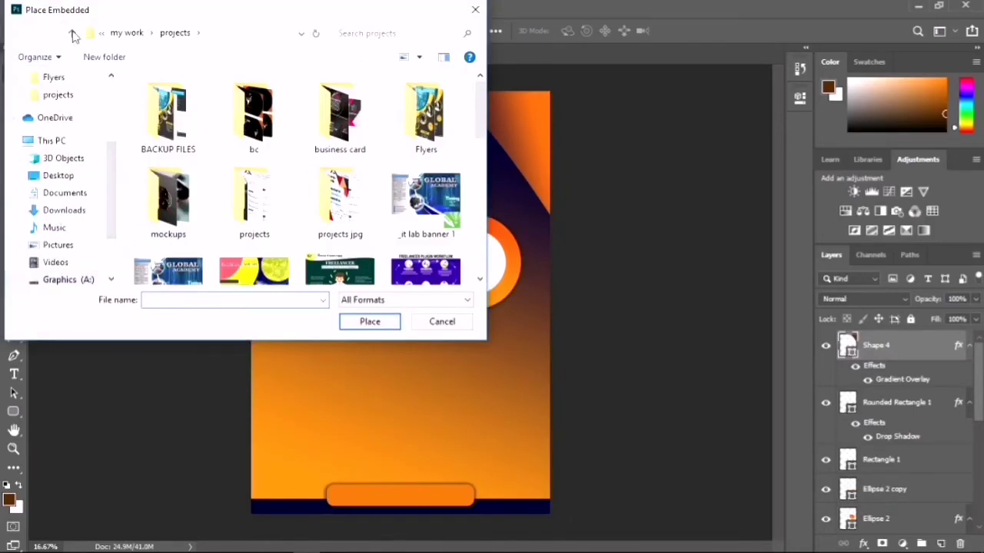
left_click(72, 35)
double_click(204, 224)
scroll(211, 233, "down", 3)
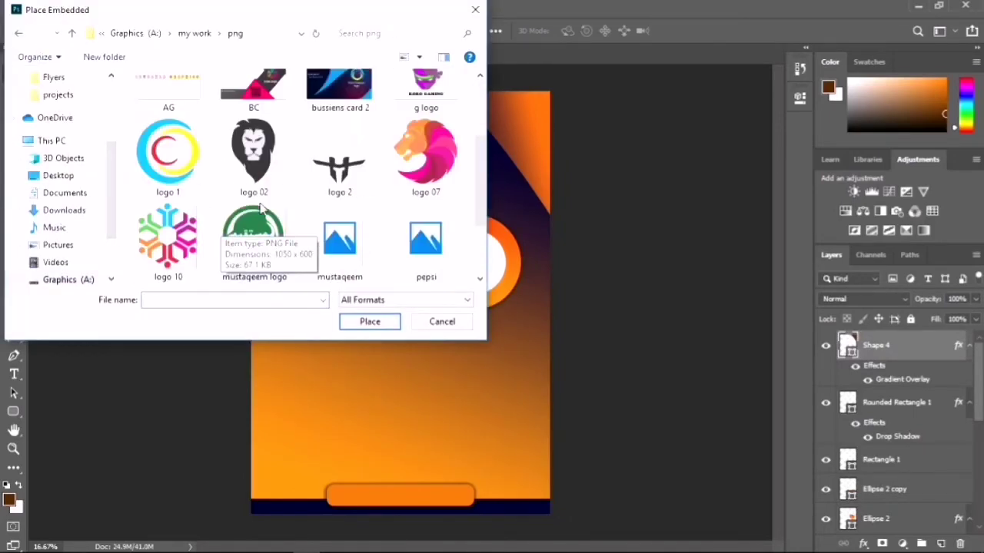
left_click(175, 246)
left_click(370, 321)
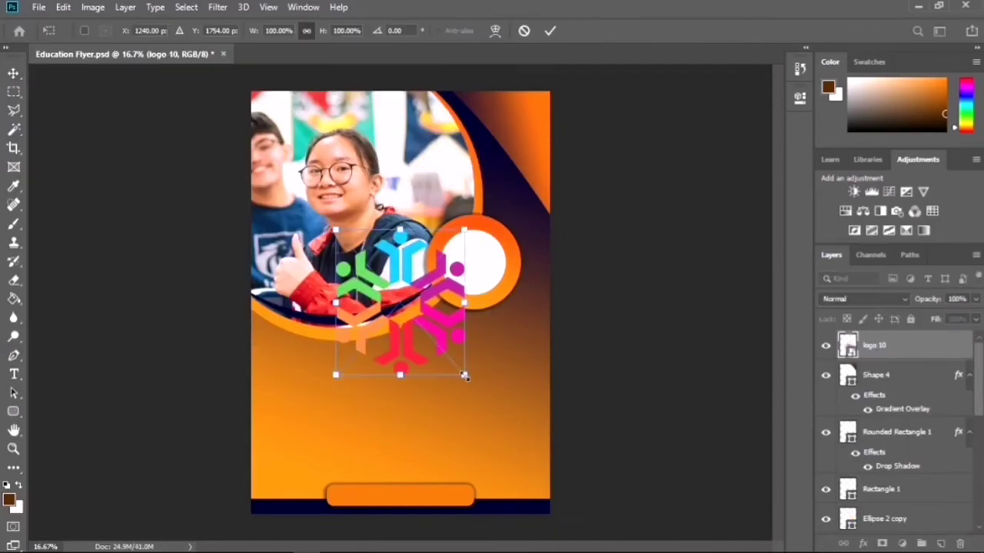
- Scale the logo to about 29% and position it on the orange shape in the page's upper-right corner
left_click_drag(464, 375, 522, 140)
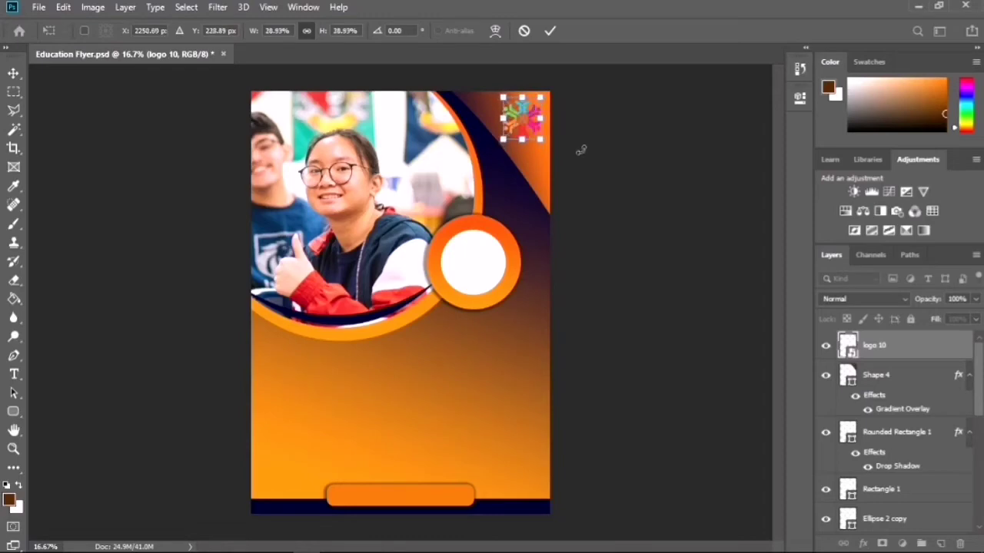
key("Return")
left_click(526, 119)
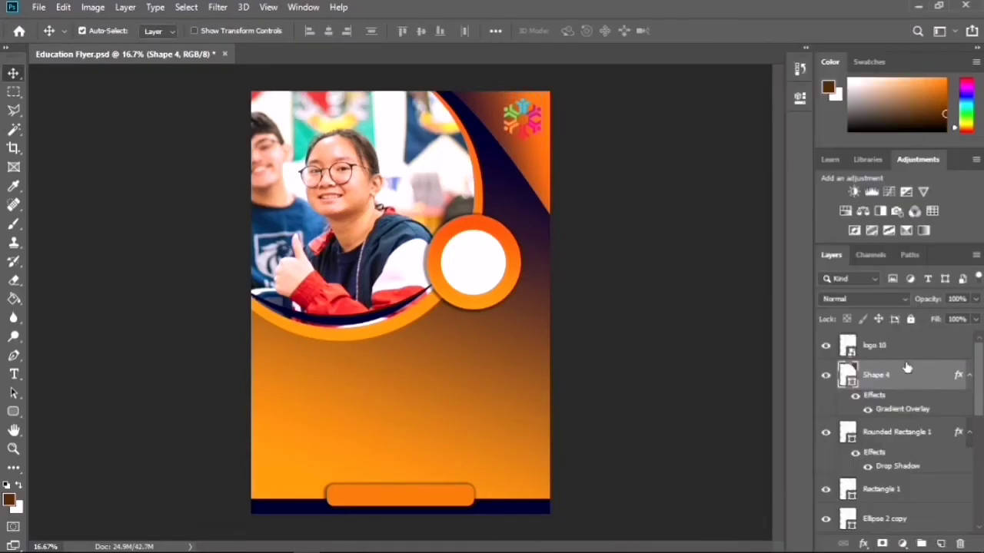
- Recolour the logo solid white with a Color Overlay layer style at 100% opacity
right_click(899, 346)
left_click(740, 26)
left_click_drag(654, 70, 706, 196)
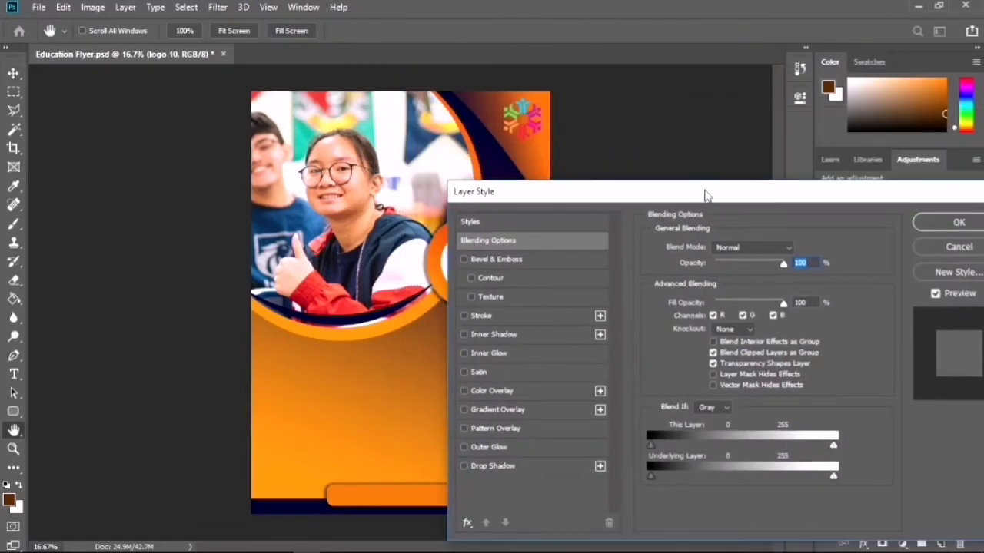
left_click(481, 390)
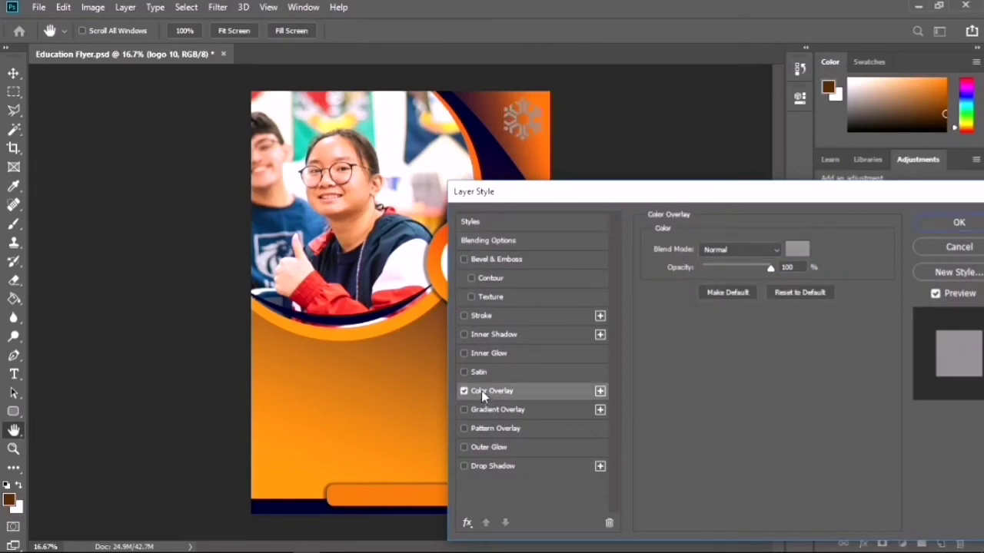
left_click(792, 245)
left_click_drag(627, 166, 540, 89)
left_click(892, 102)
left_click(958, 222)
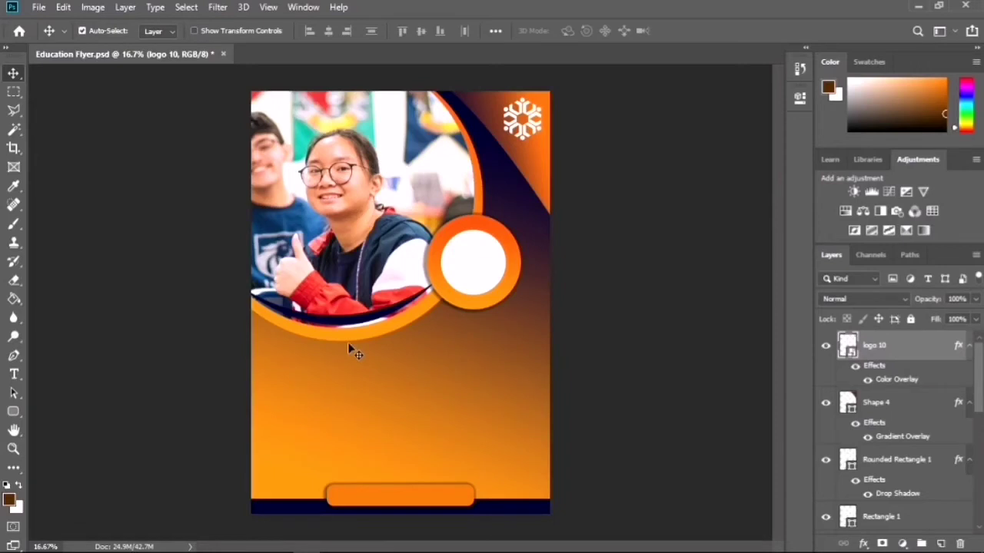
- Collapse the effect lists of the orange corner shape and logo layers
left_click(971, 403)
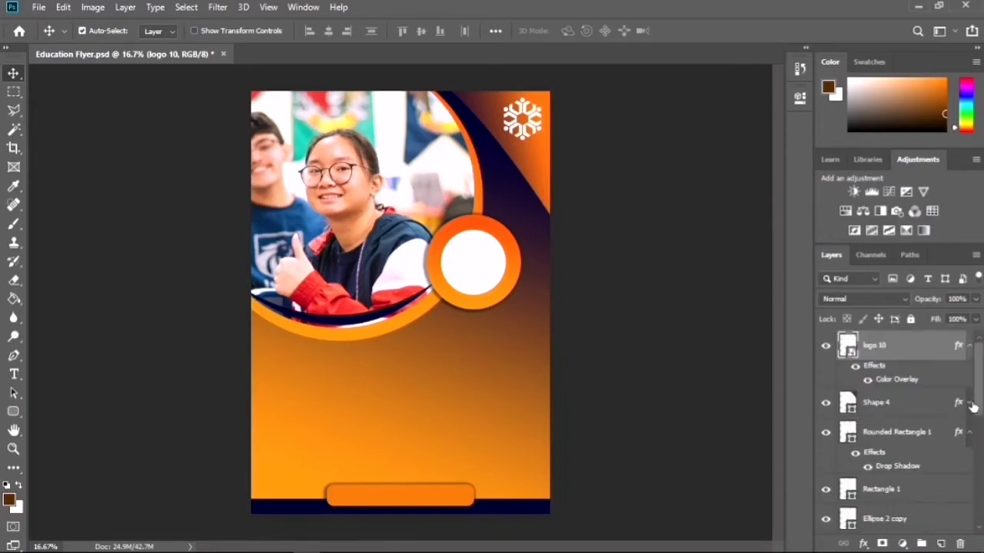
left_click(969, 347)
scroll(892, 430, "down", 5)
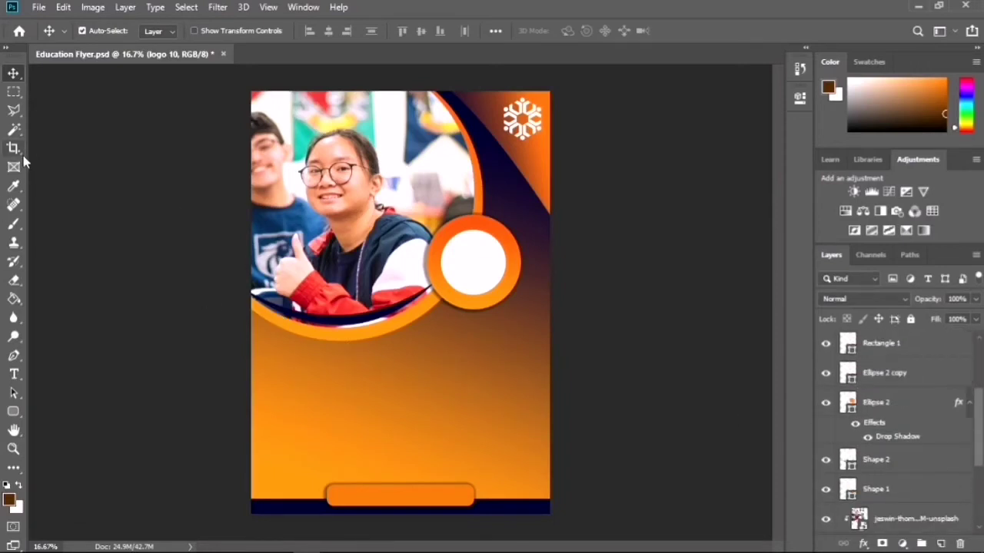
- Add the text "CONTACT" in white Clarendon Blk BT over the orange footer label
left_click(14, 374)
left_click(343, 499)
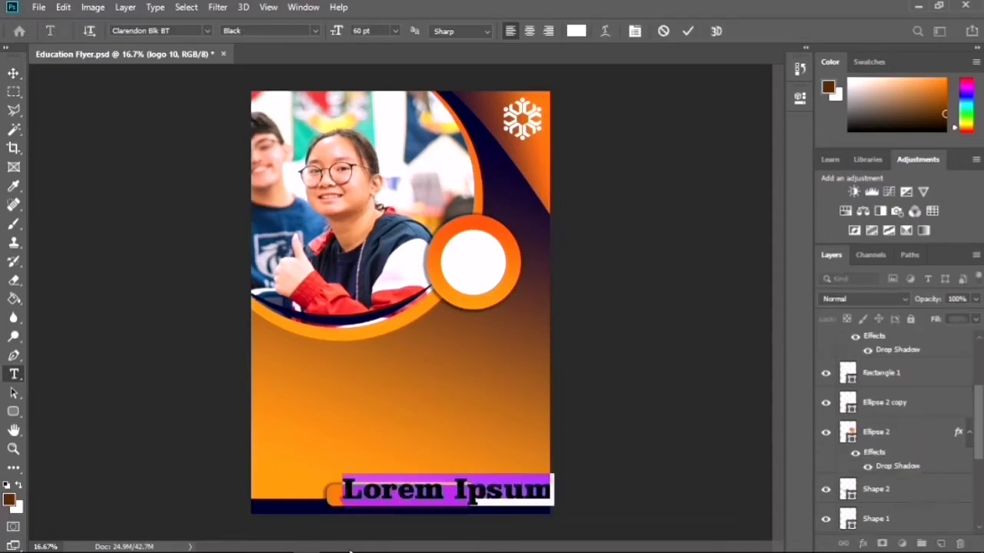
type("co")
key("BackSpace")
key("BackSpace")
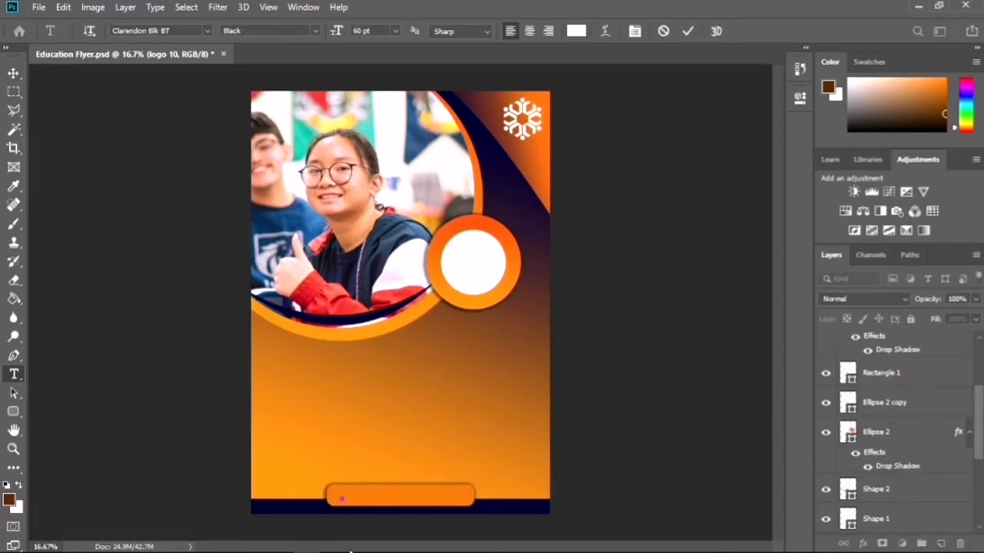
type("CONTACT")
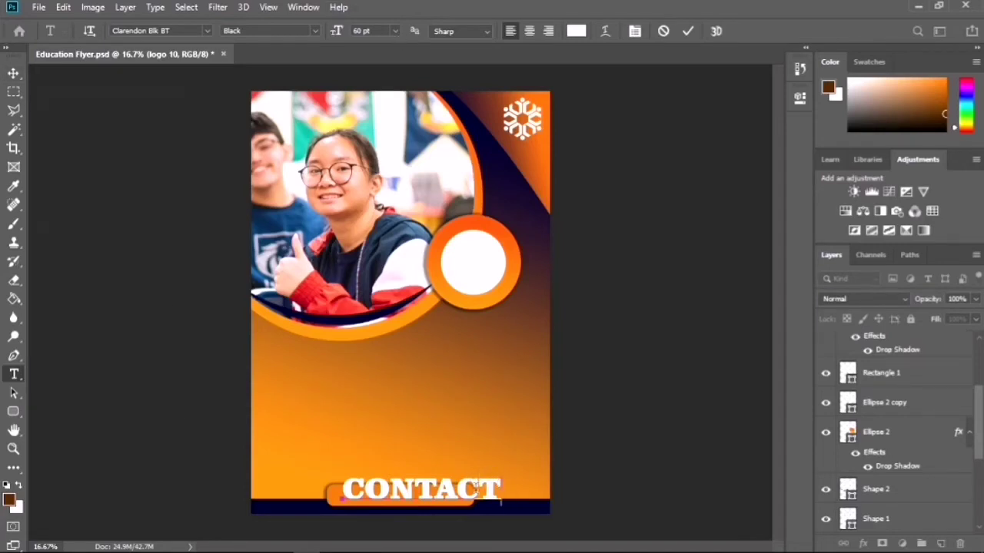
- Set the size of the "CONTACT" text to 36 pt
double_click(500, 495)
left_click(395, 31)
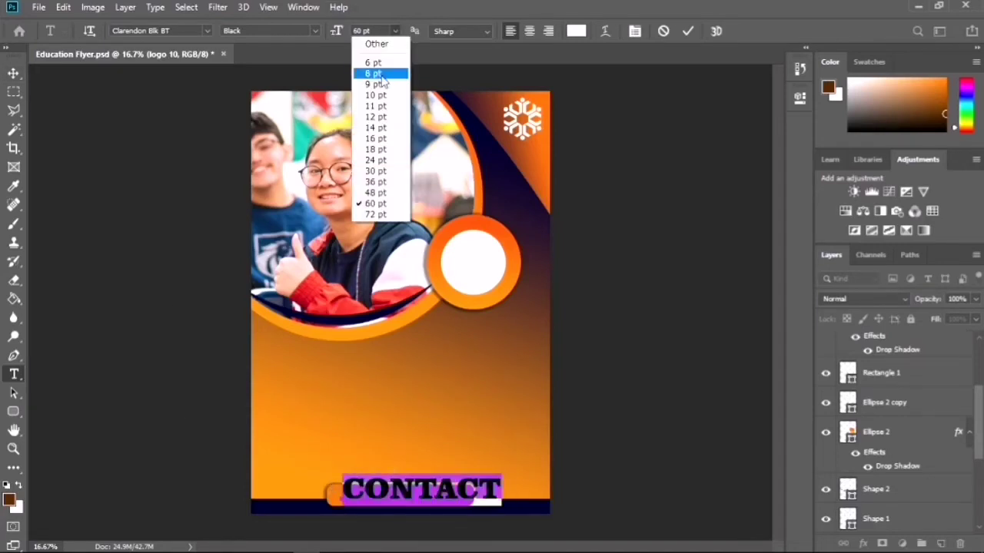
left_click(384, 129)
left_click(395, 31)
left_click(375, 181)
left_click(14, 72)
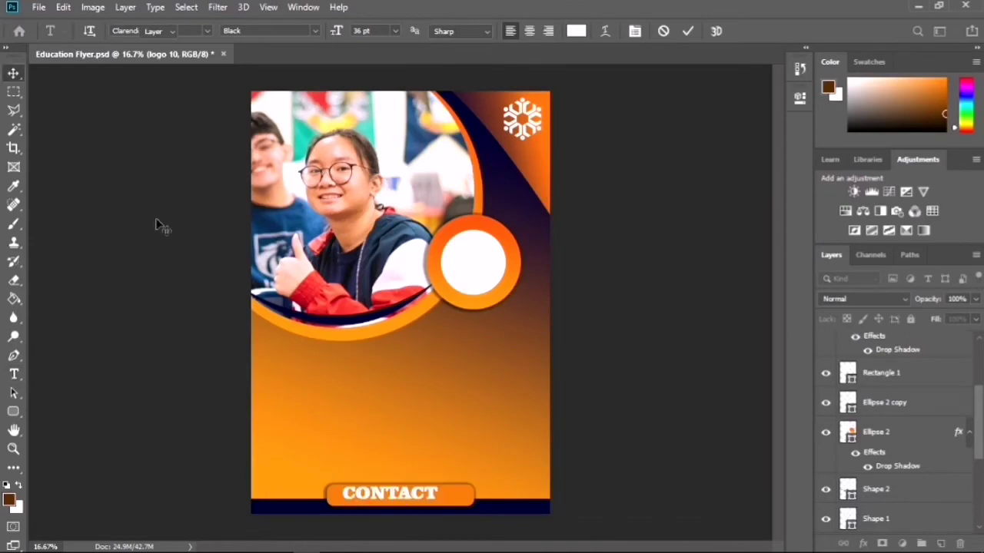
- Centre the "CONTACT" text on the orange footer label
scroll(376, 545, "up", 5)
scroll(384, 512, "down", 2)
left_click_drag(406, 420, 429, 424)
scroll(372, 446, "down", 2)
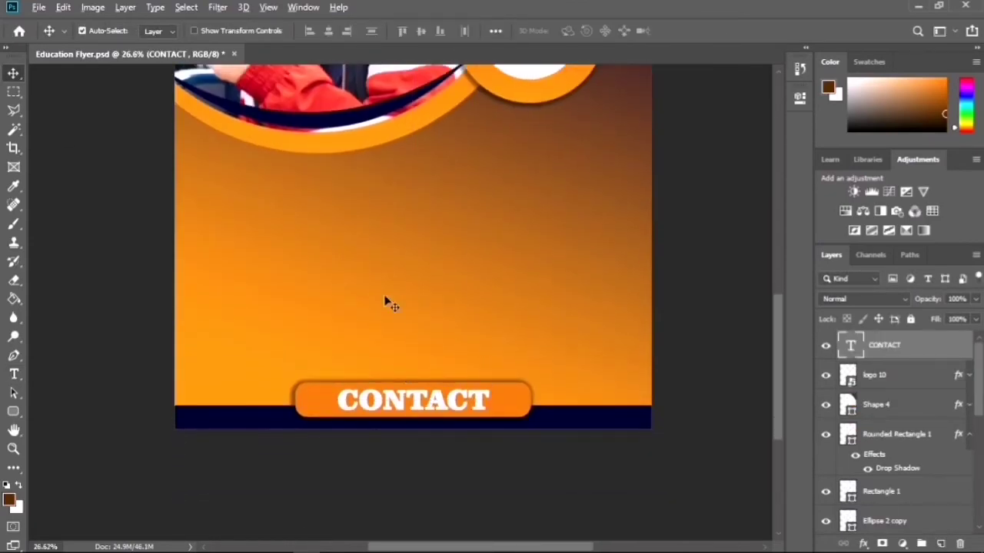
- Add the white 36 pt text "HEADLINE" just below the circular student photo
scroll(388, 301, "down", 2)
left_click(14, 375)
left_click(267, 354)
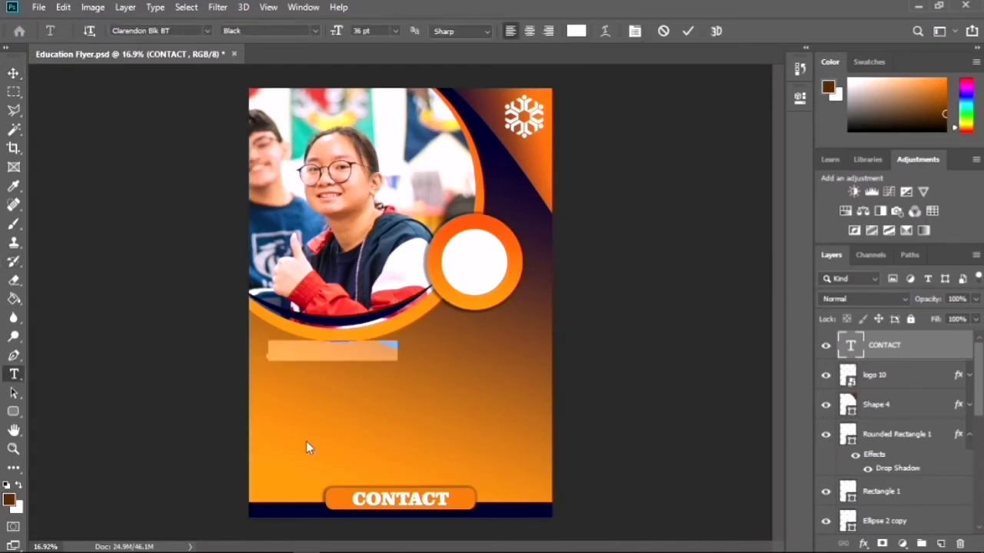
type("YOU")
key("BackSpace")
key("BackSpace")
key("BackSpace")
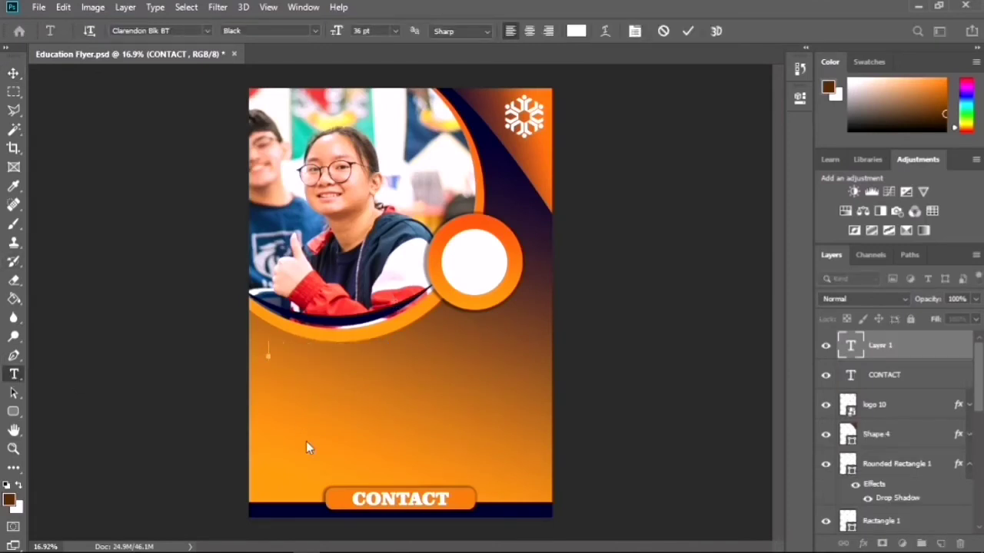
type("HEADLINE")
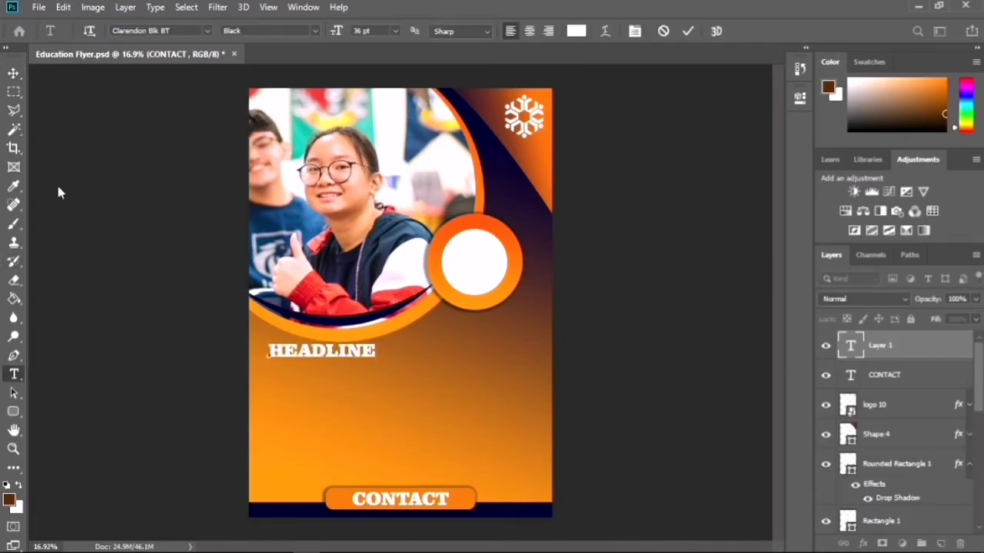
- Scale the "HEADLINE" text to about 130% and position it near the page's left edge below the photo
left_click(14, 72)
left_click_drag(323, 357, 365, 375)
key("ctrl+t")
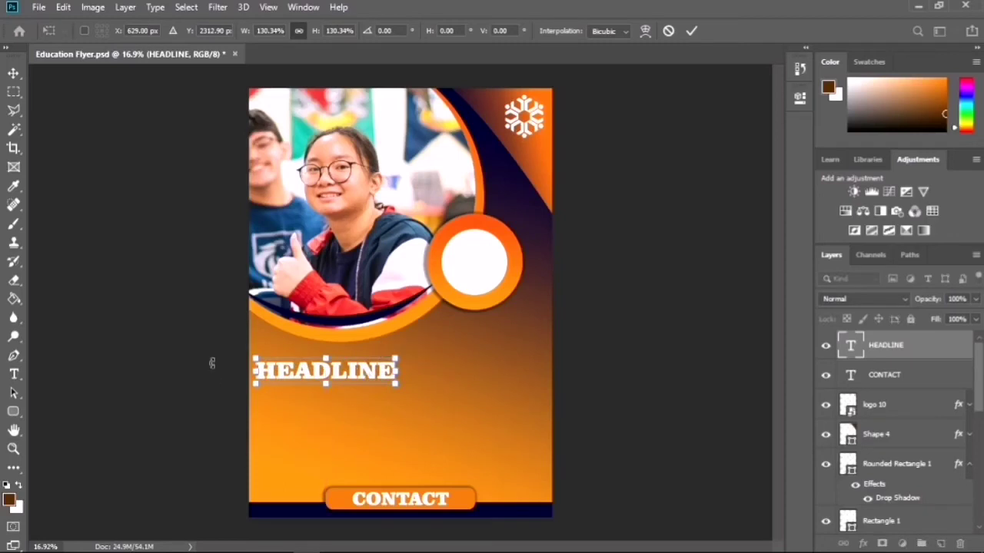
left_click(14, 73)
- Add the text "Admition Open" on two lines in the empty area below the headline
left_click(14, 375)
left_click(405, 412)
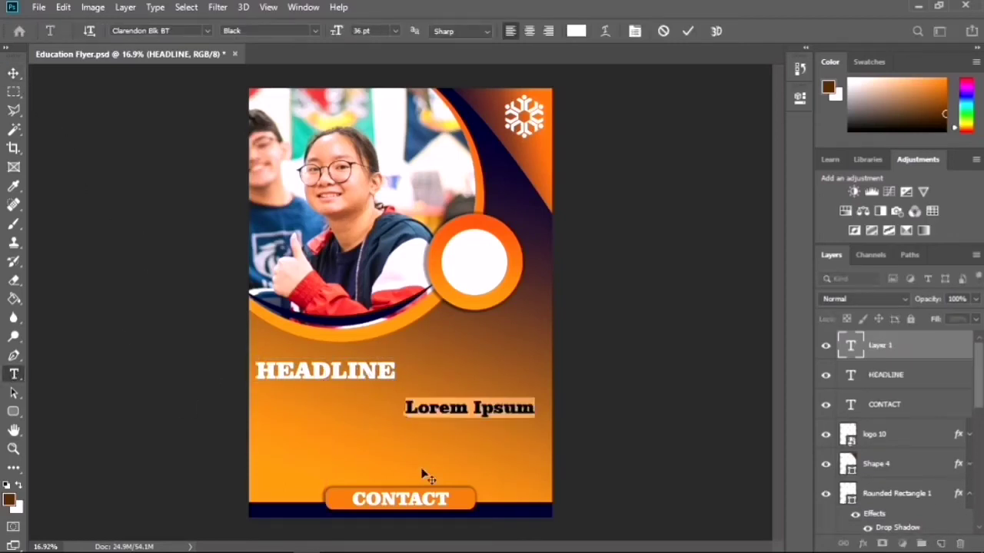
type("Admition")
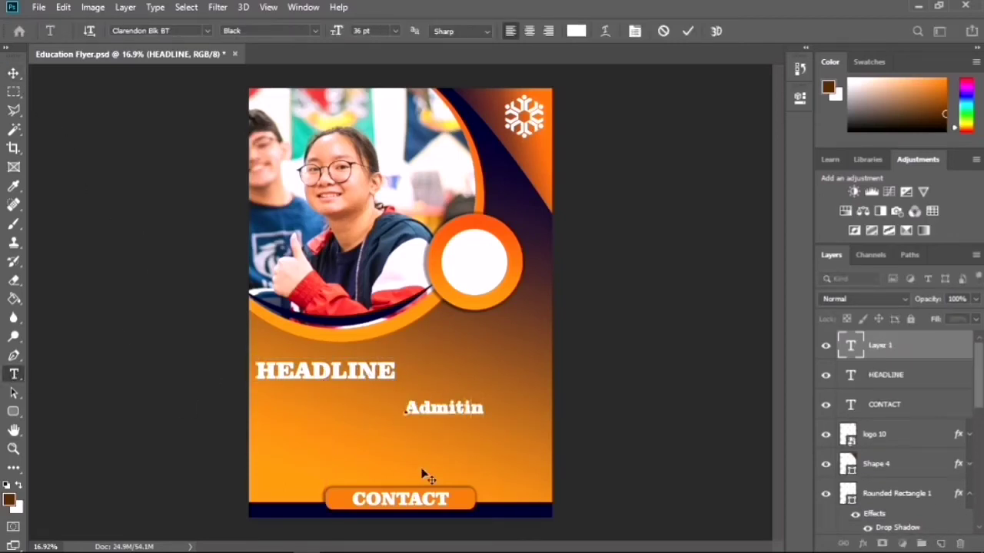
type(" Open")
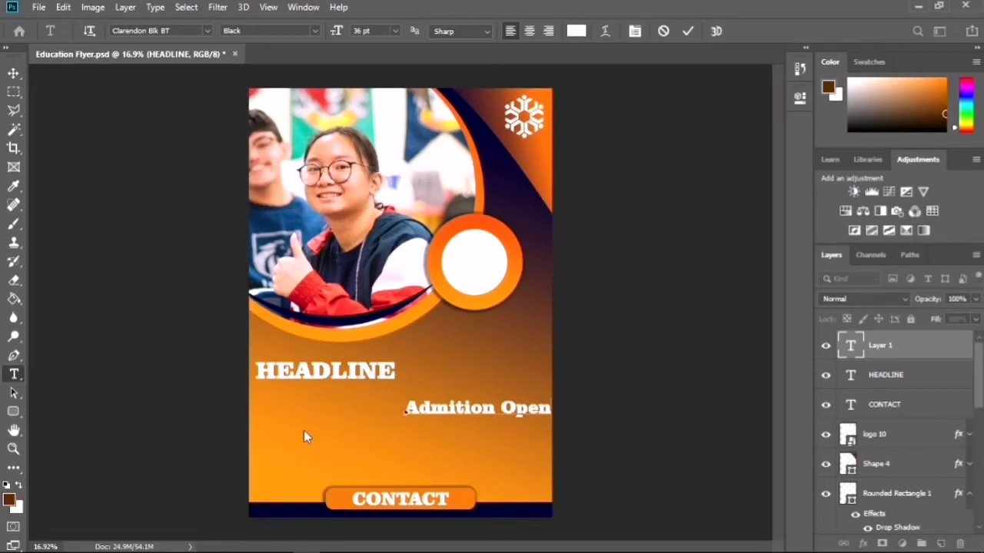
key("Return")
- Centre-align both lines of the "Admition Open" text
left_click(531, 34)
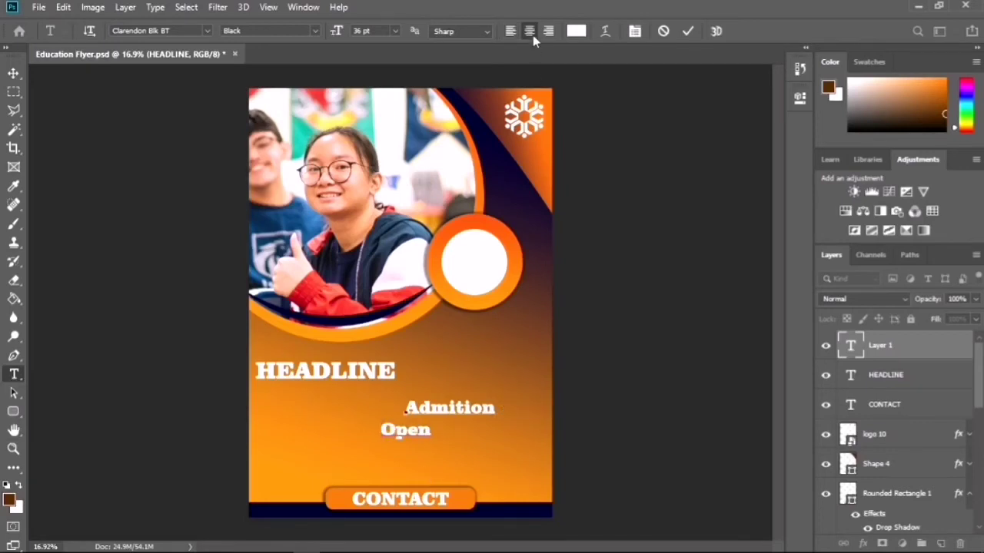
key("ctrl+z")
key("ctrl+a")
left_click(529, 31)
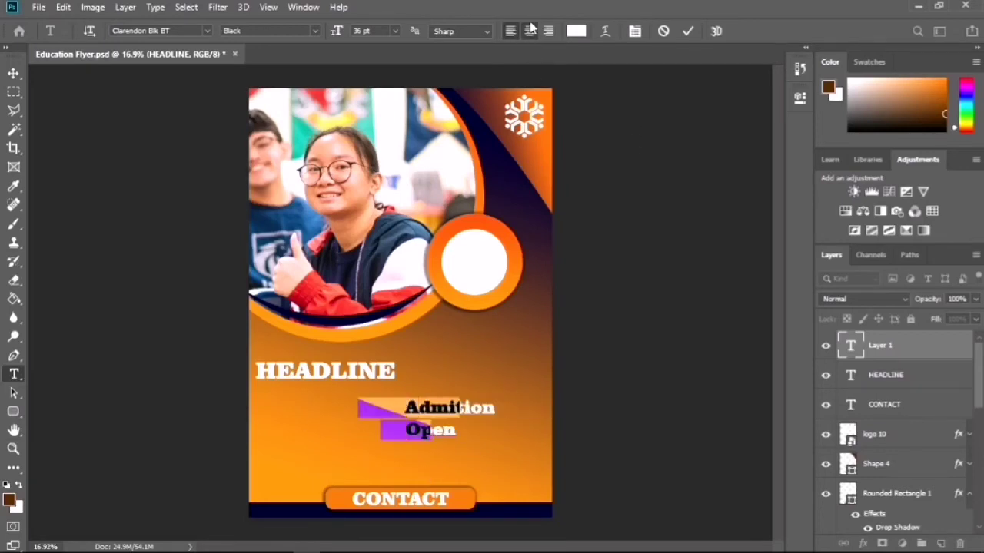
left_click(13, 73)
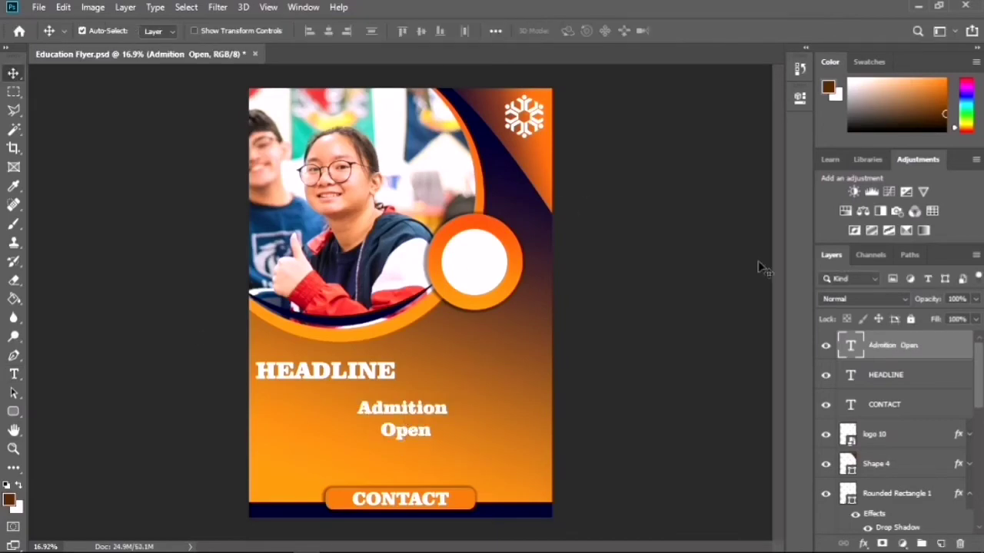
- Apply a black (000000) Color Overlay to the "Admition Open" text
right_click(896, 345)
left_click(754, 20)
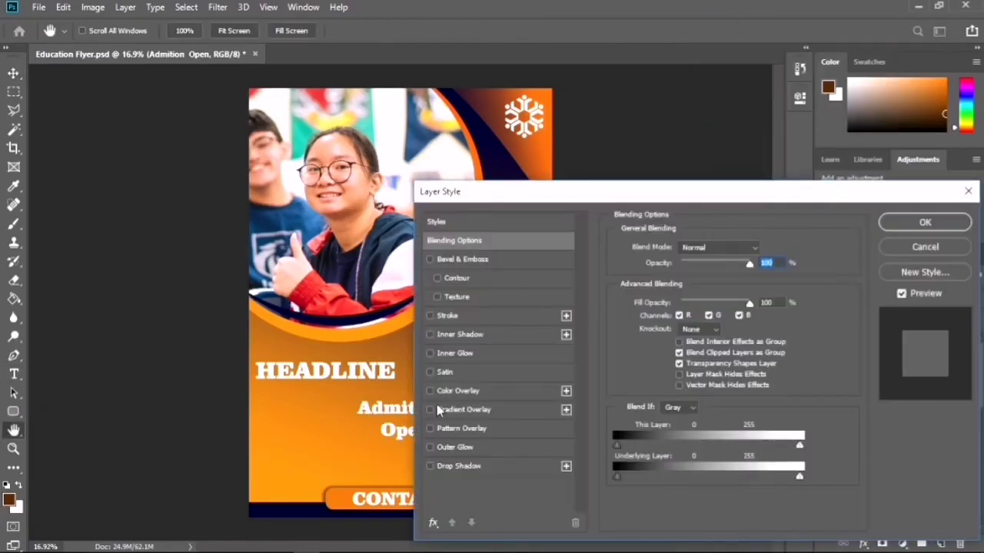
left_click(449, 390)
left_click(761, 248)
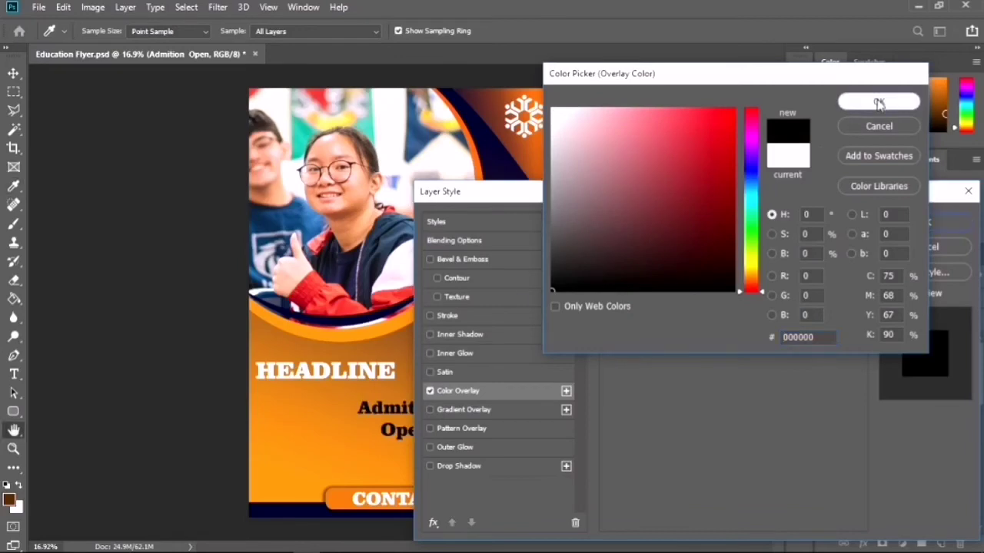
left_click(878, 103)
left_click_drag(576, 193, 645, 175)
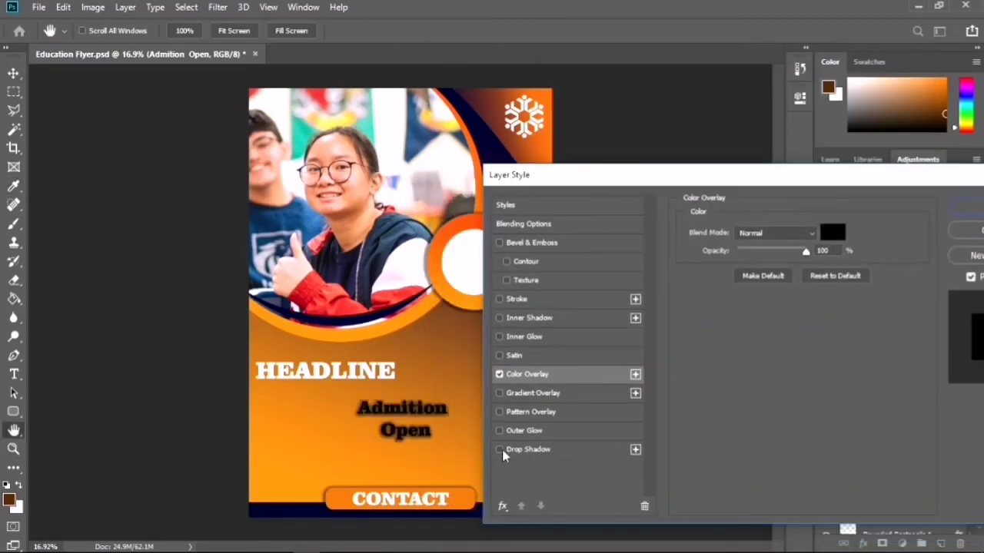
left_click(970, 207)
- Move the "Admition Open" text into the small white circle and scale it to about 71% to fit
key("v")
left_click_drag(419, 433, 497, 274)
key("ctrl+t")
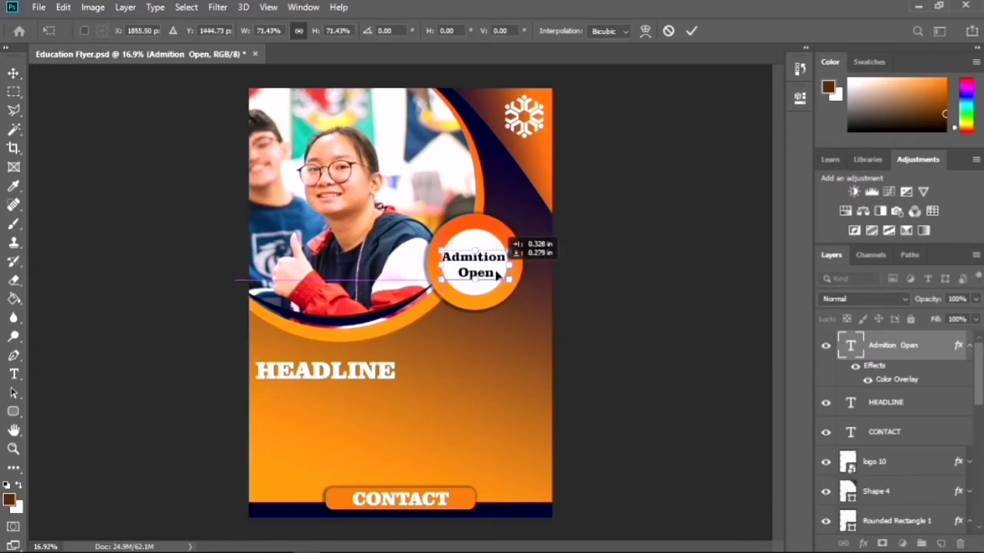
key("Return")
- Enlarge the small white circle behind the "Admition Open" text to about 110%
left_click(489, 298)
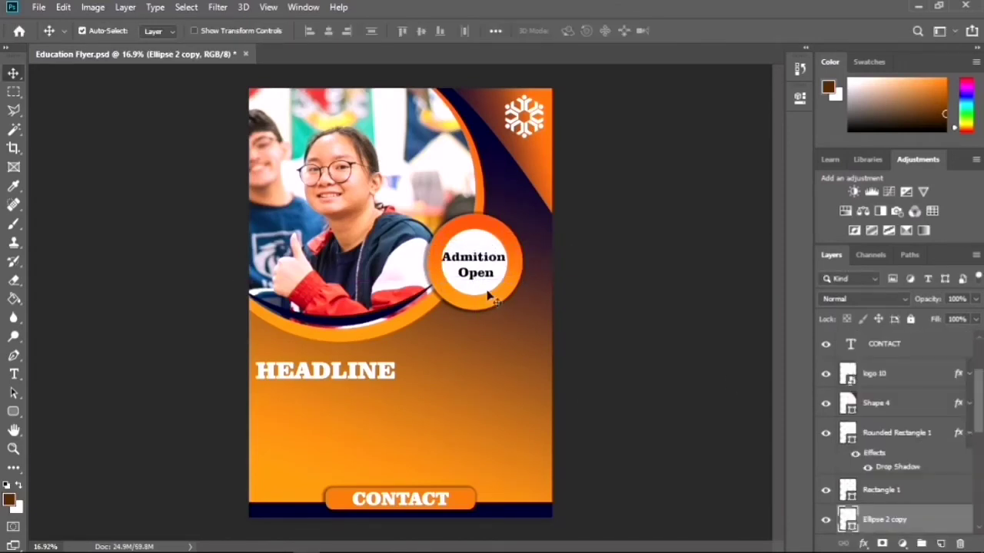
key("ctrl+t")
left_click_drag(512, 299, 495, 286)
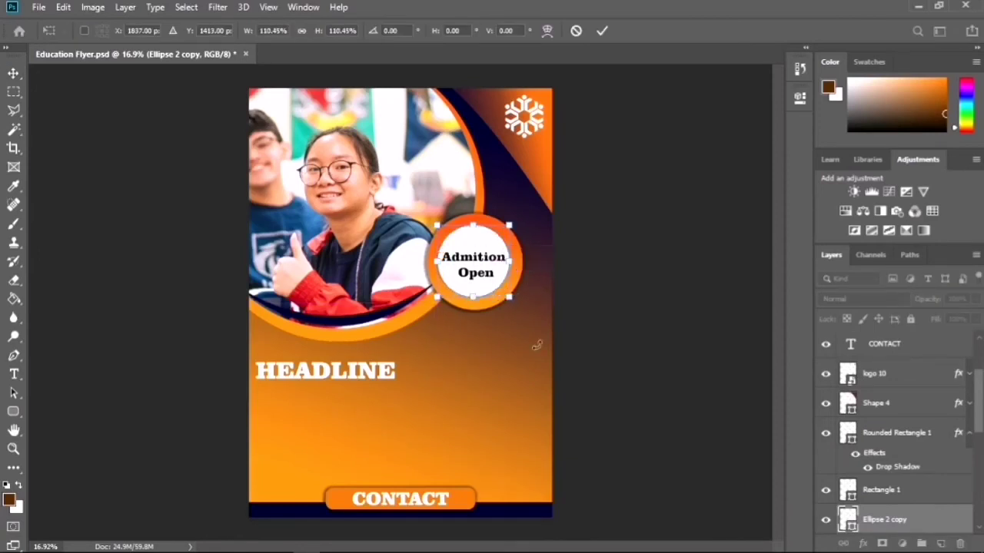
key("Return")
scroll(884, 373, "up", 3)
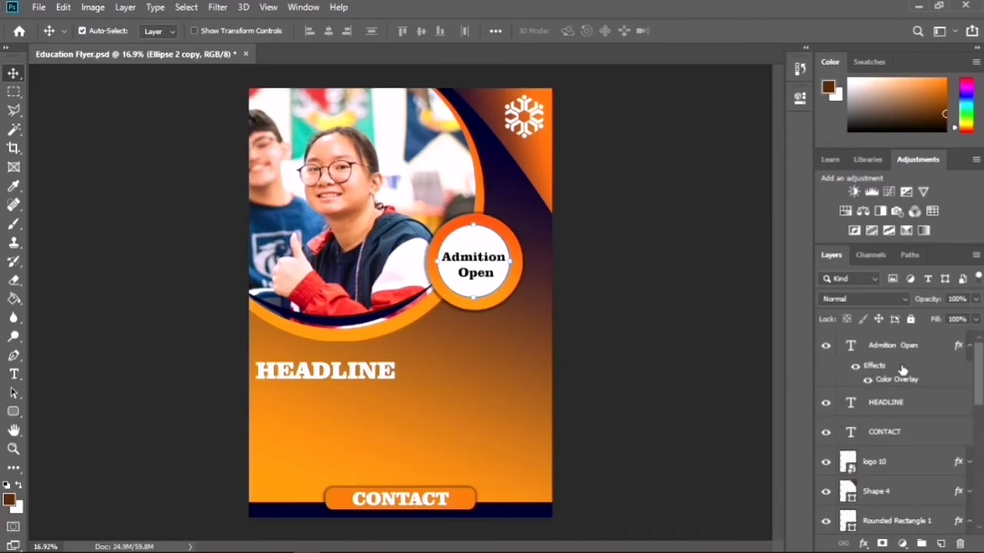
- Create a paragraph text box below the headline containing the default "Lorem ipsum dolor sit amet" placeholder text
left_click(911, 348)
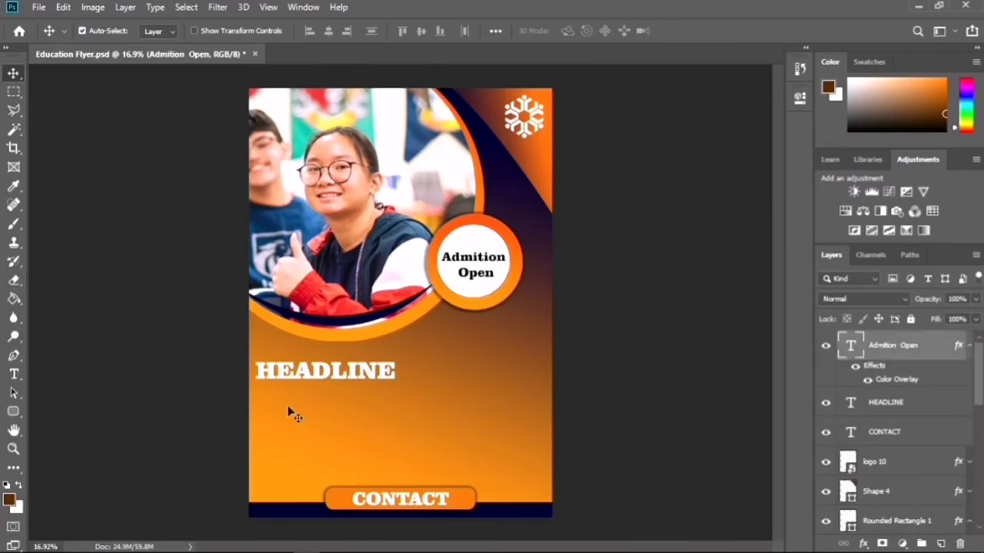
key("t")
left_click_drag(256, 397, 435, 471)
key("ctrl+v")
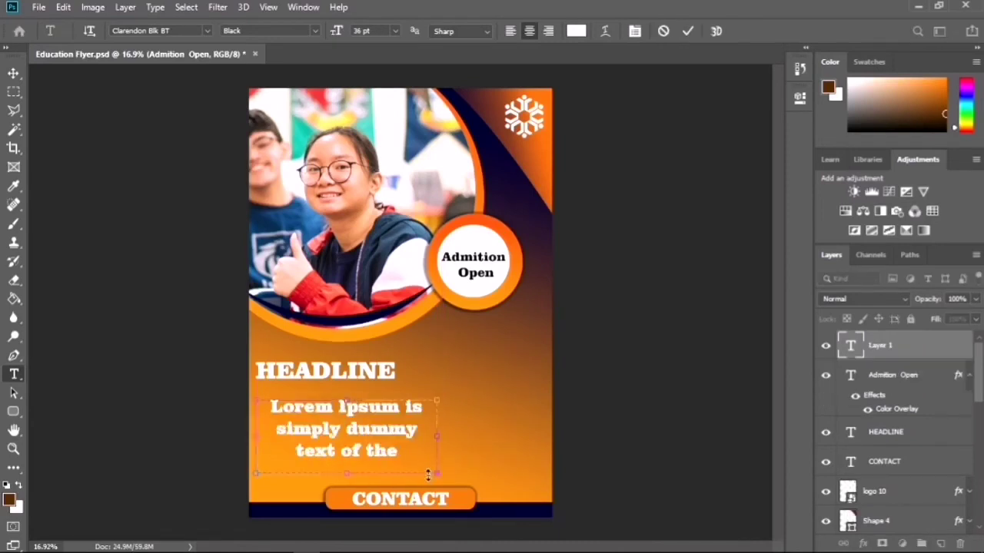
key("ctrl+z")
- Set the size of the placeholder paragraph text to 14 pt
left_click(395, 31)
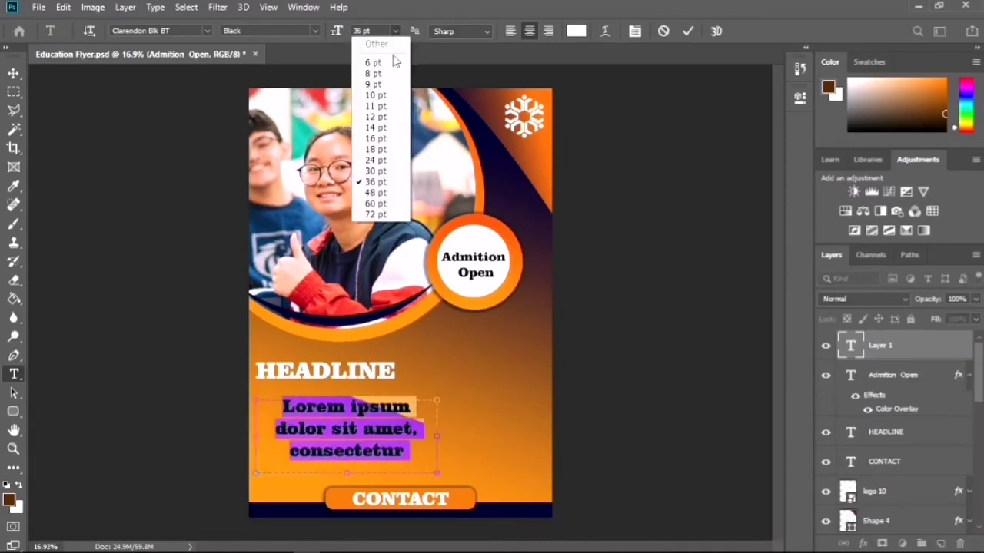
left_click(381, 117)
left_click(395, 32)
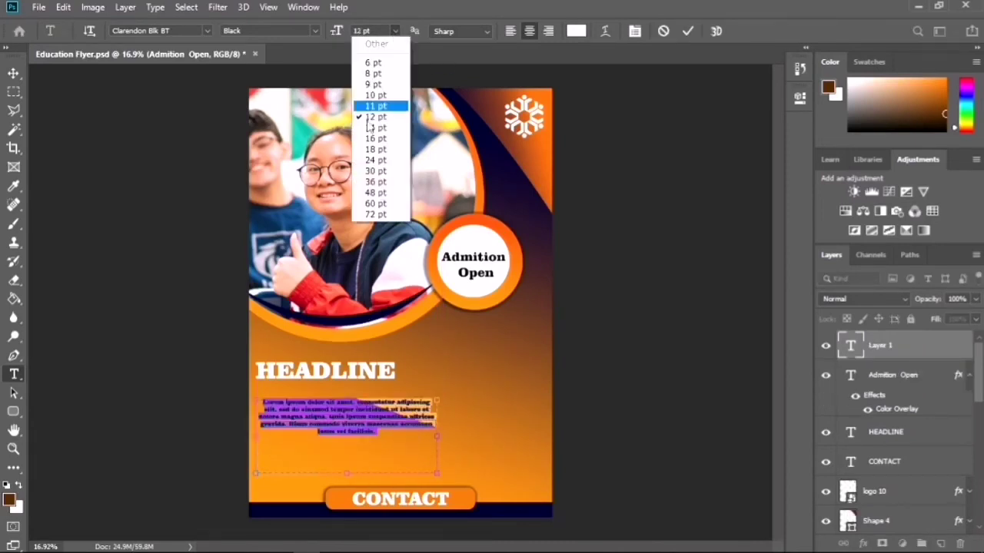
left_click(371, 130)
- Append the passage beginning "Lorem Ipsum is simply dummy text of the printing and typesetting industry" to the end of the paragraph
left_click(363, 447)
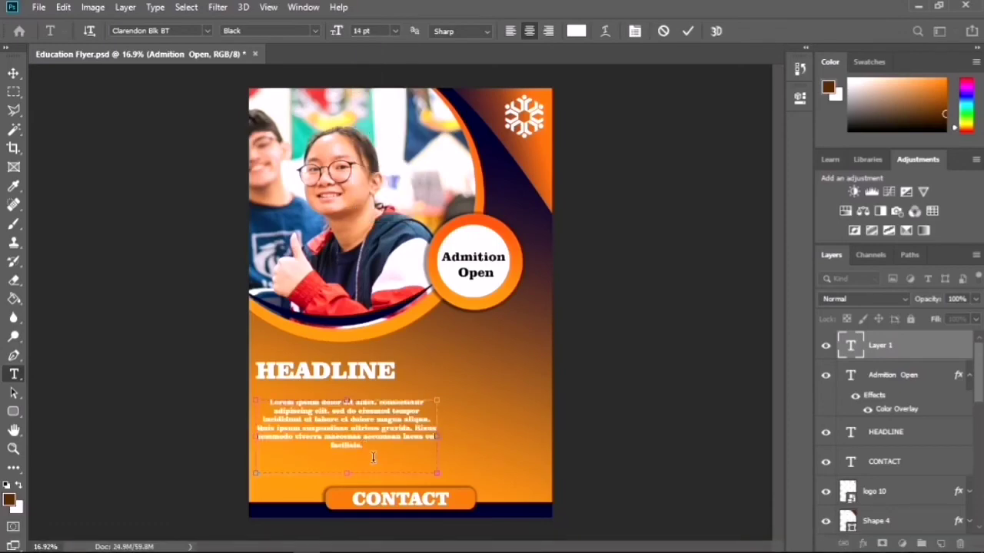
type("Lorem Ipsum is simply dummy text of the printing and typesetting industry. Lorem Ipsum has been the industry's standard dummy")
scroll(372, 454, "down", 4)
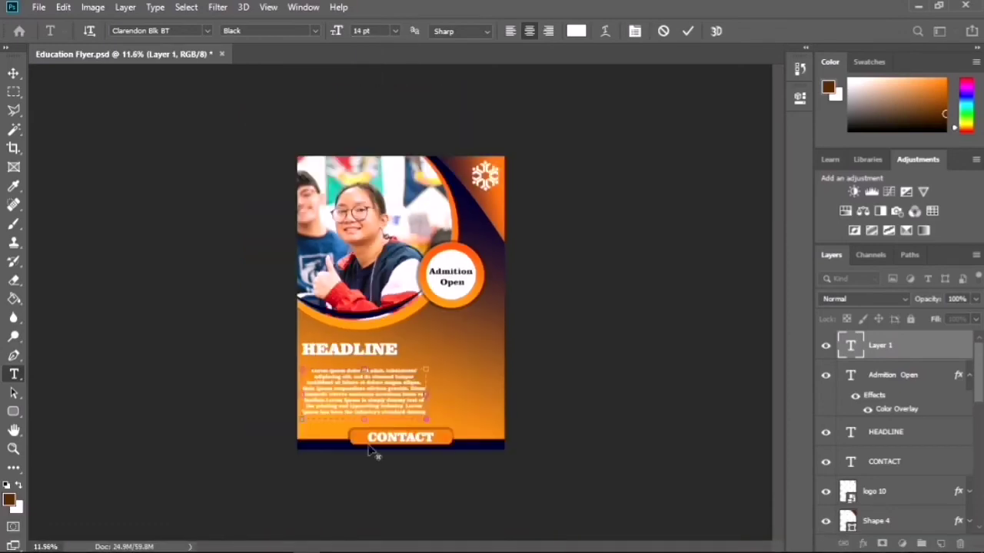
scroll(372, 442, "up", 5)
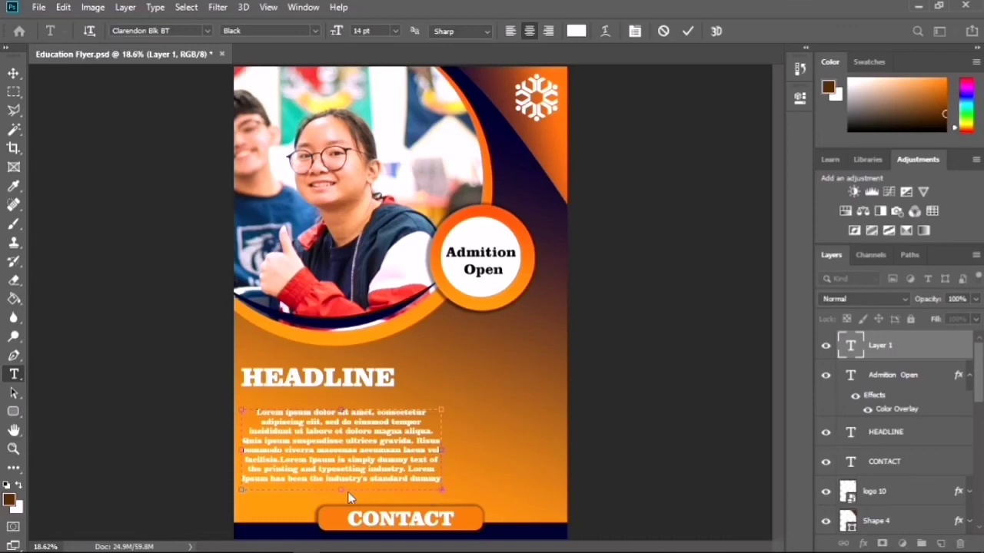
- Move the placeholder paragraph closer to the headline and extend its text box so one more line of text shows
left_click_drag(340, 491, 336, 467)
left_click(581, 330)
left_click(14, 78)
- Left-align all of the placeholder paragraph text and place it directly under the headline, lined up with its left edge
left_click(14, 374)
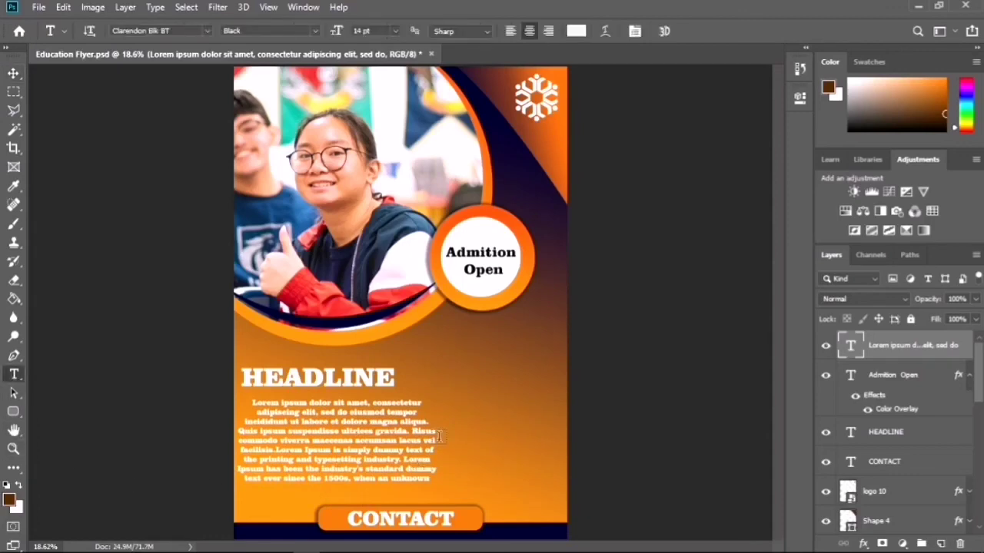
left_click_drag(429, 479, 238, 401)
left_click(511, 31)
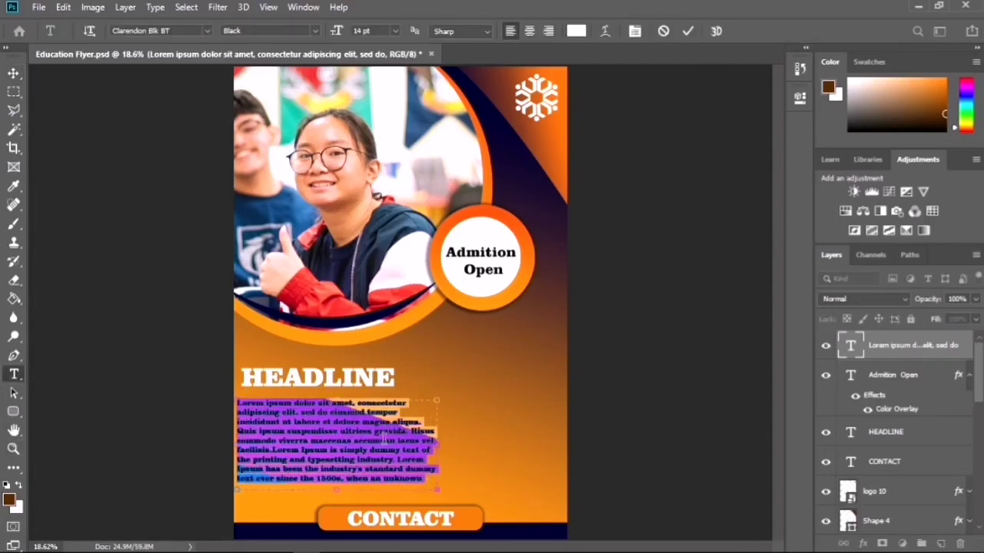
left_click(13, 73)
left_click_drag(326, 440, 332, 437)
scroll(475, 498, "down", 2)
scroll(473, 500, "up", 1)
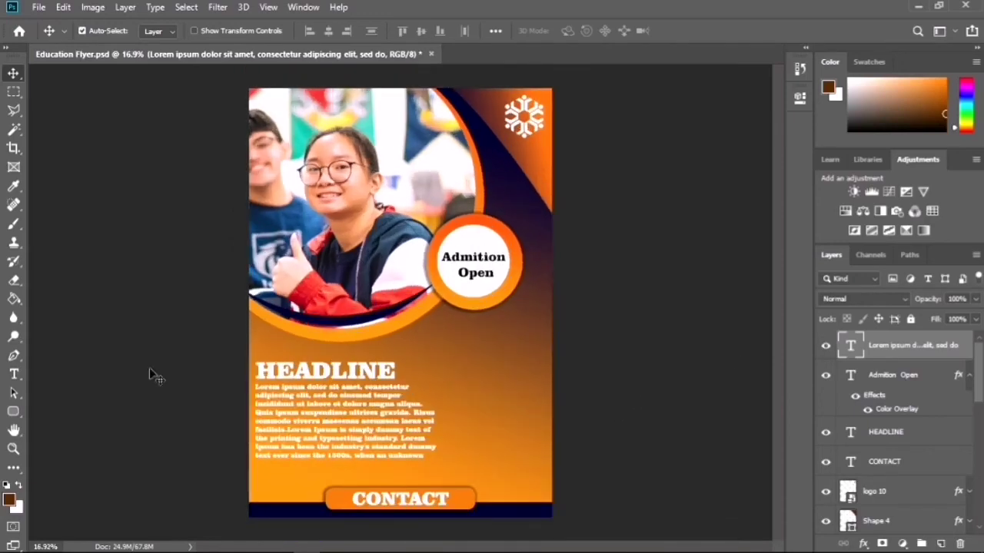
- Draw a rectangle shape about 863 px wide and 231 px high below the "Admition Open" badge
left_click(14, 375)
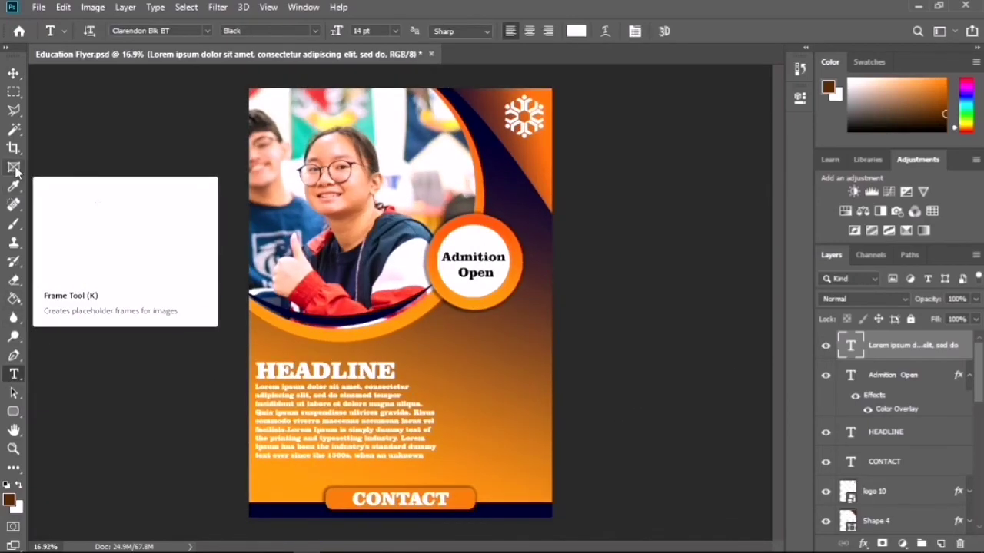
left_click(20, 414)
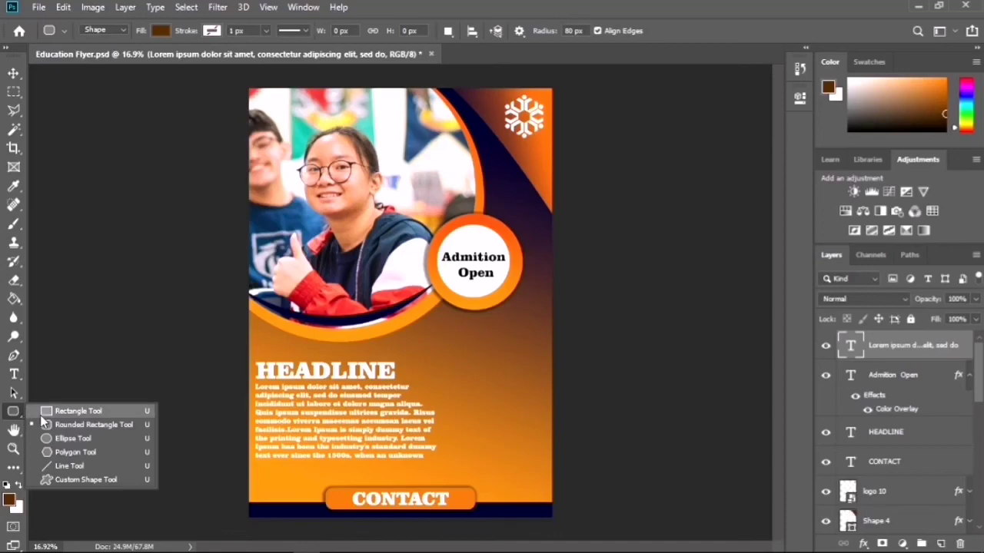
left_click(40, 413)
left_click_drag(440, 324, 546, 354)
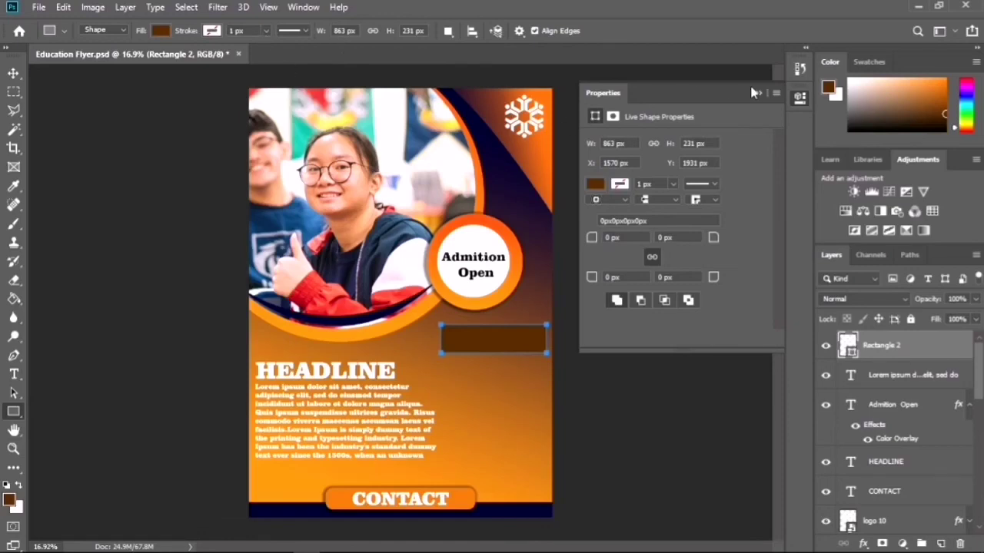
- Fill the new rectangle with the recently used orange
left_click(161, 31)
left_click(136, 106)
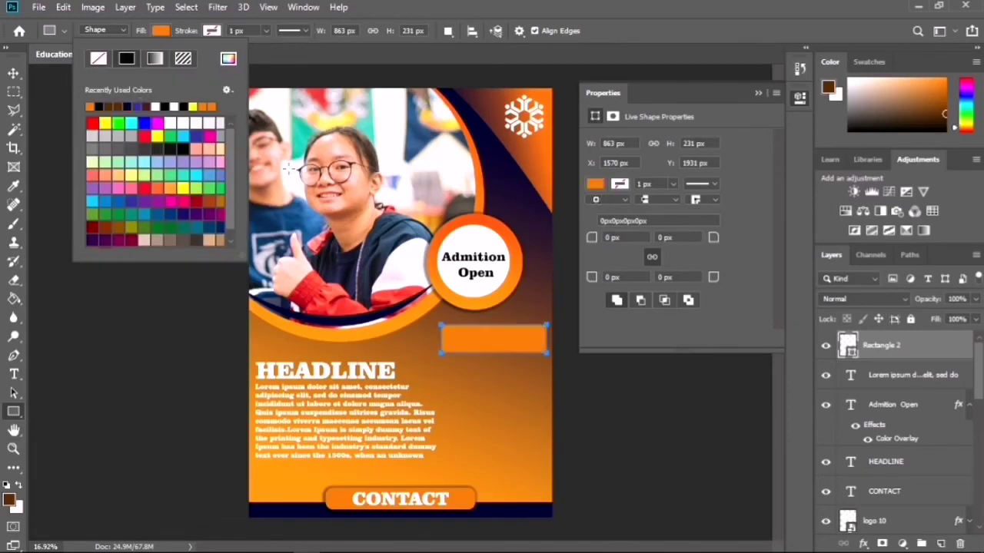
left_click(277, 71)
left_click(758, 93)
left_click(531, 216)
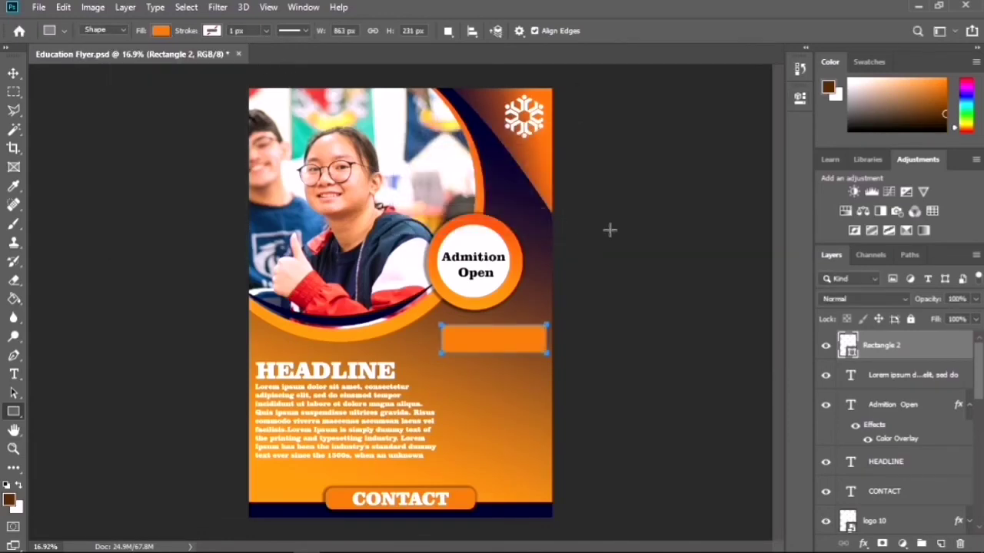
- Add the text "Limmited Seats" over the orange rectangle on its own text layer
left_click(14, 375)
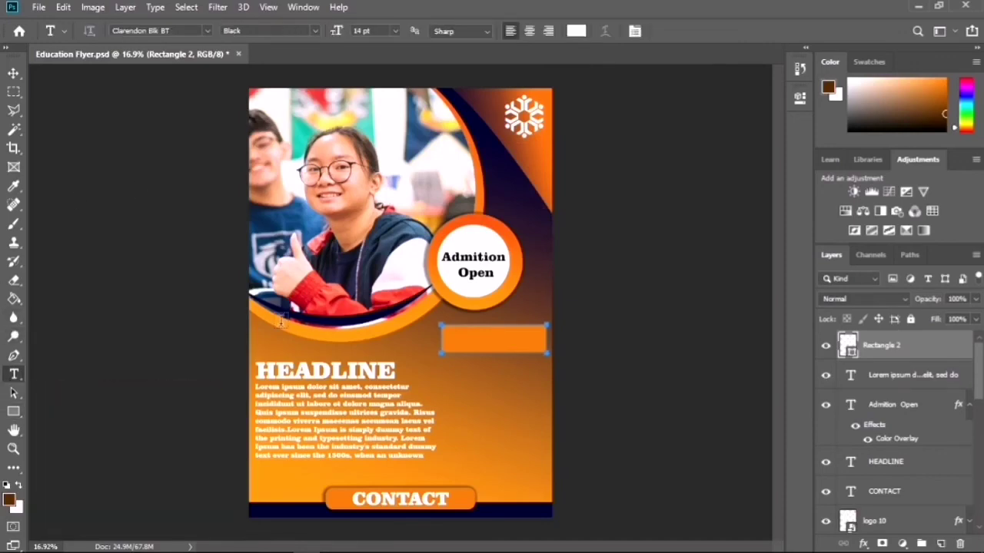
left_click(452, 336)
key("BackSpace")
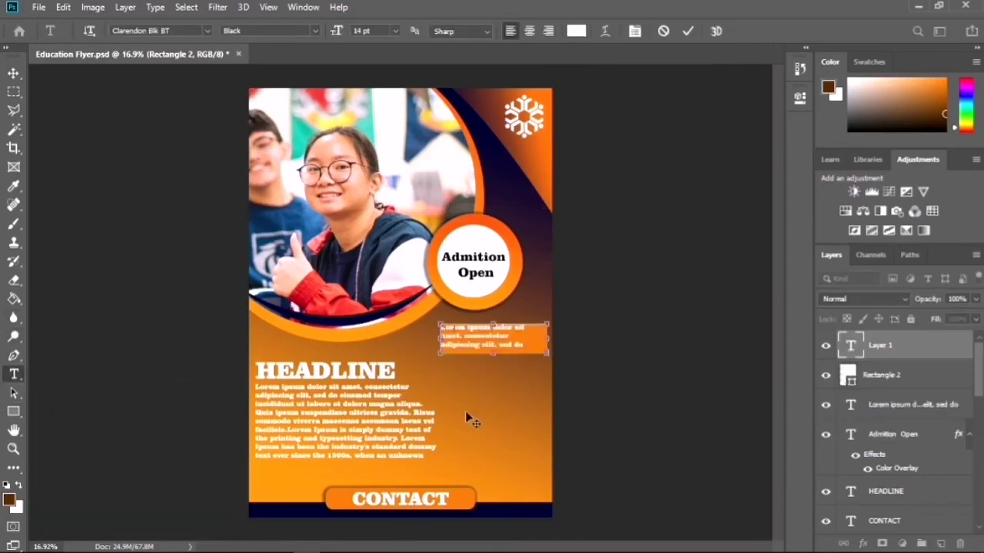
type("Limmited")
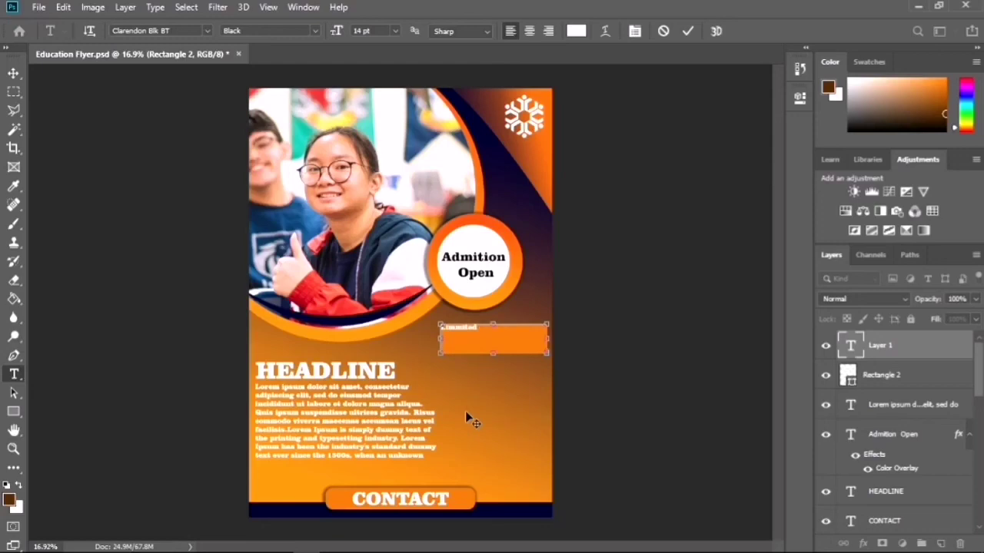
type(" Seats")
left_click(13, 75)
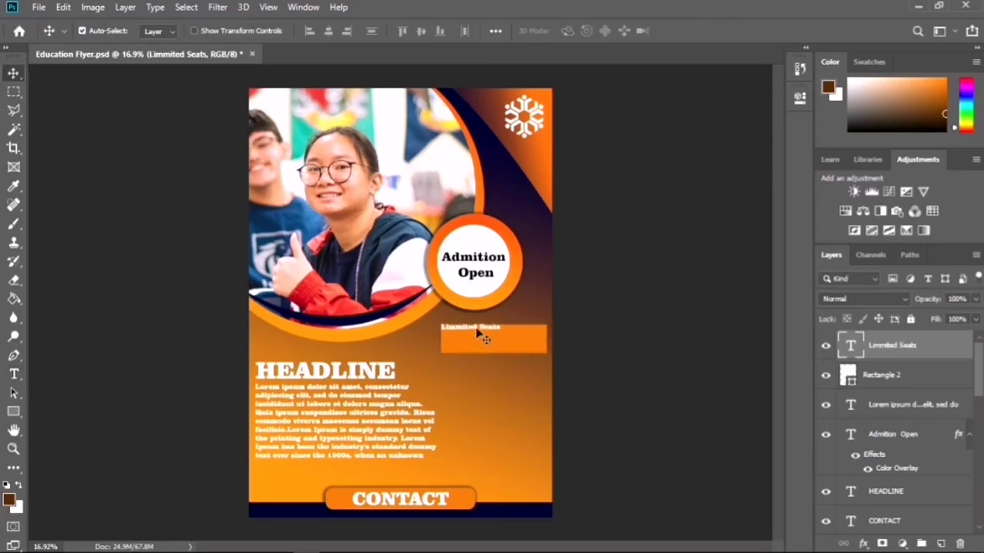
- Enlarge the "Limmited Seats" text to about 124% and center it on the orange rectangle
left_click_drag(483, 336, 504, 346)
key("ctrl+t")
left_click_drag(444, 336, 422, 329)
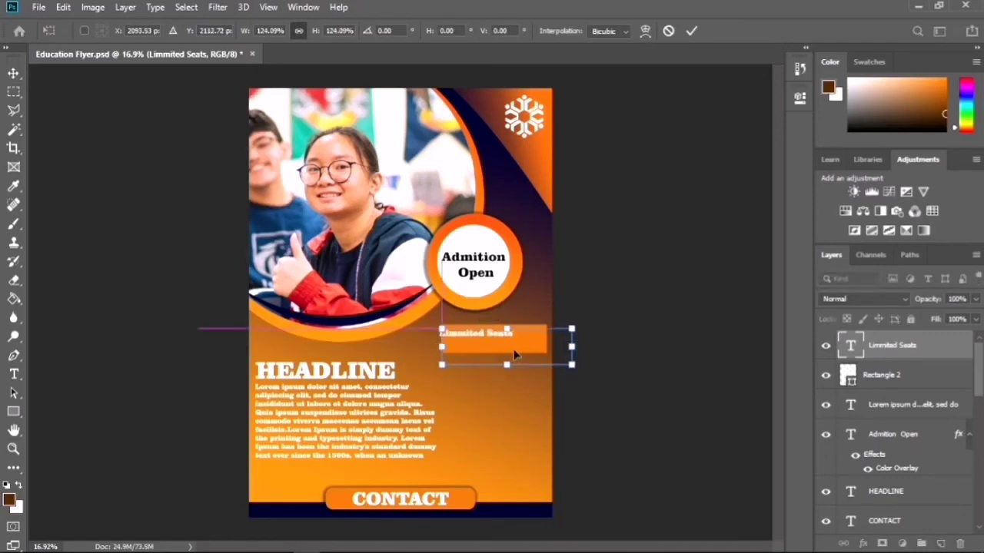
left_click_drag(512, 349, 525, 357)
key("Return")
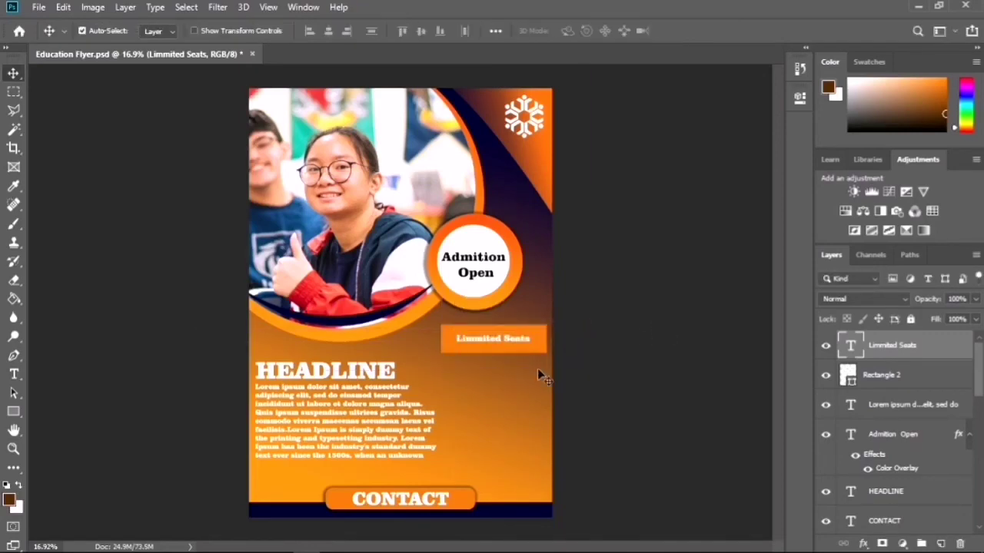
- Apply a color overlay in dark navy 020332, sampled from the flyer's navy shape, to the "Limmited Seats" text
scroll(535, 374, "up", 6)
scroll(537, 378, "down", 3)
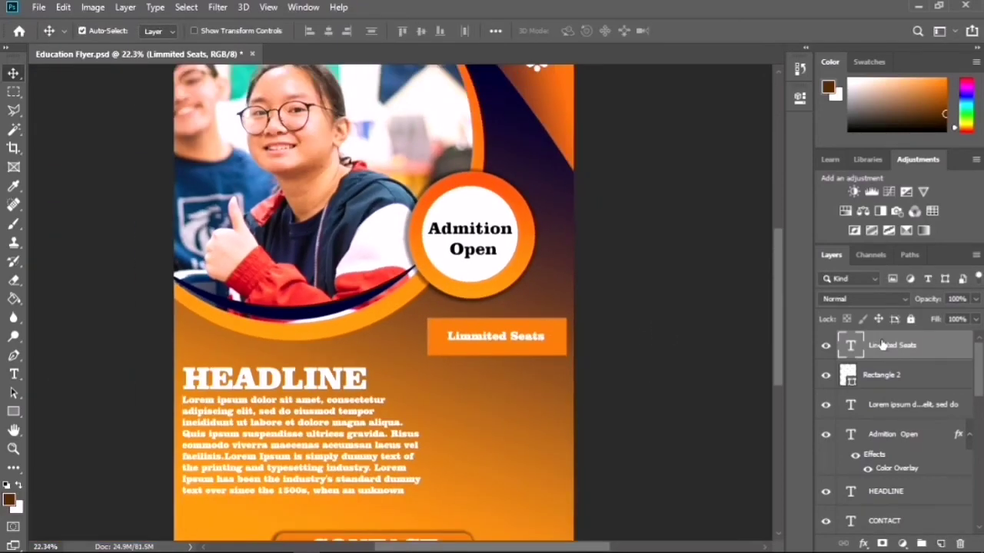
right_click(883, 345)
left_click(730, 24)
left_click_drag(641, 173, 748, 152)
left_click(555, 351)
left_click(873, 209)
left_click(346, 305)
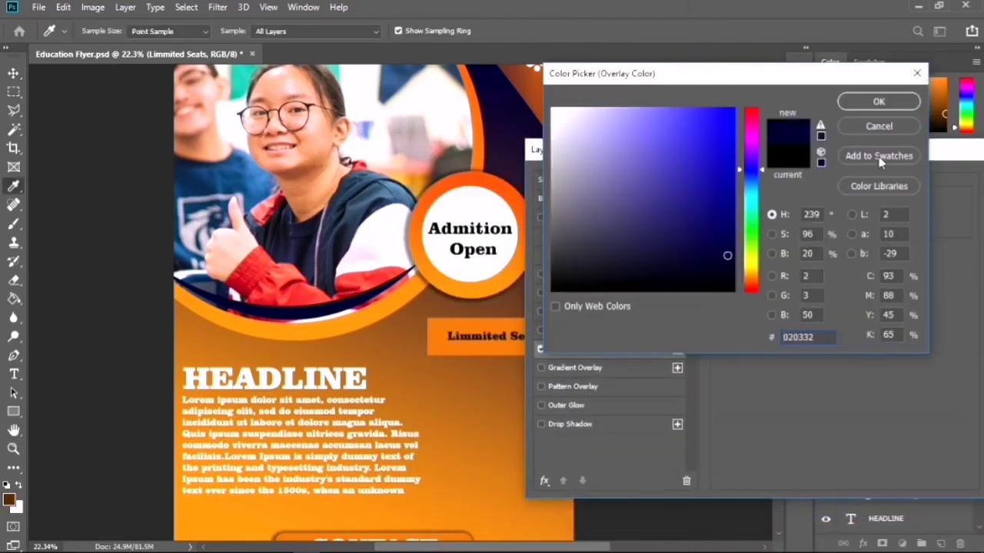
left_click(878, 102)
left_click_drag(951, 156, 753, 145)
left_click(839, 169)
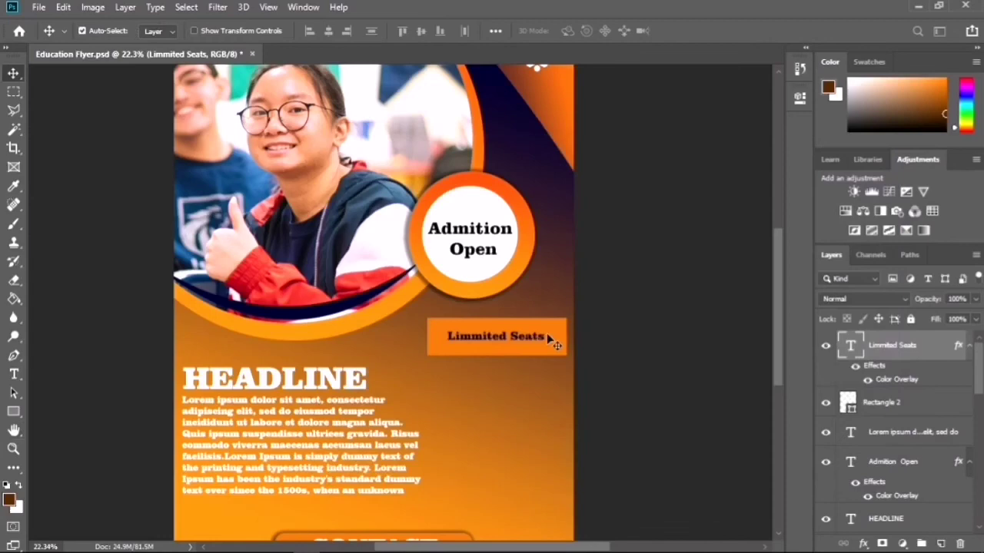
- Reduce the width and height of the orange rectangle so it fits more closely around the "Limmited Seats" text
left_click(898, 400)
key("ctrl+t")
left_click_drag(570, 337, 564, 337)
left_click_drag(428, 338, 437, 338)
left_click_drag(494, 356, 493, 323)
key("Return")
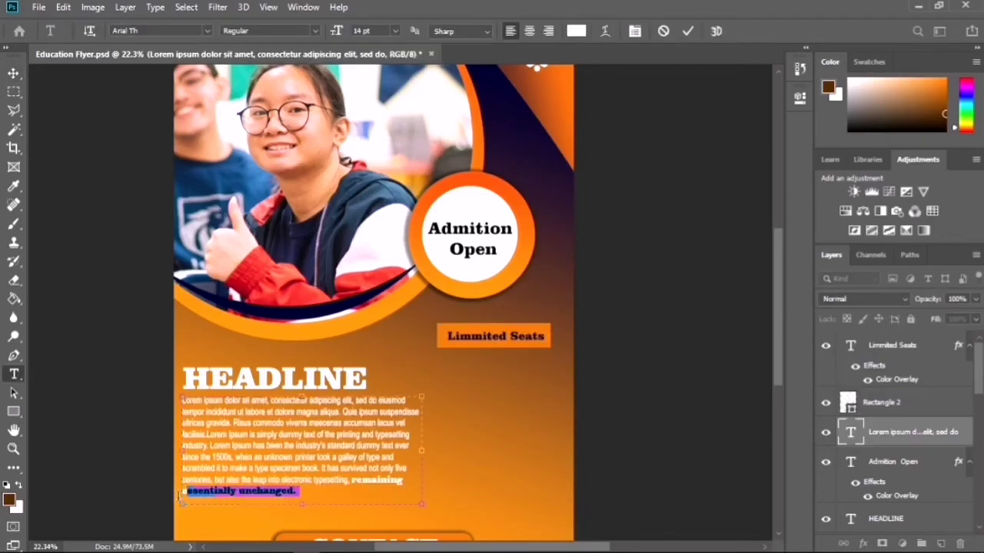
- Set the font of the whole placeholder paragraph to Arial Th Regular
left_click_drag(179, 494, 182, 382)
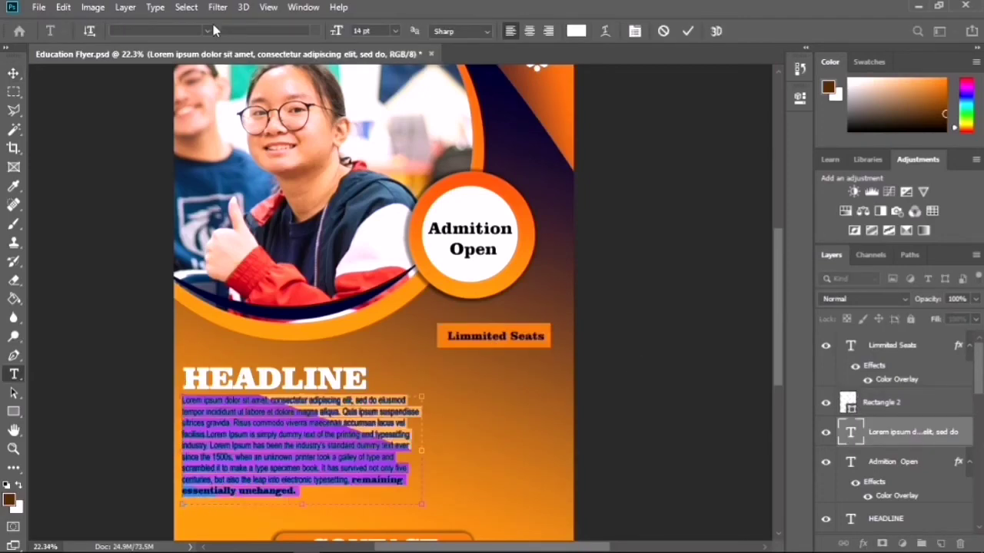
left_click(208, 30)
left_click(183, 77)
left_click(56, 234)
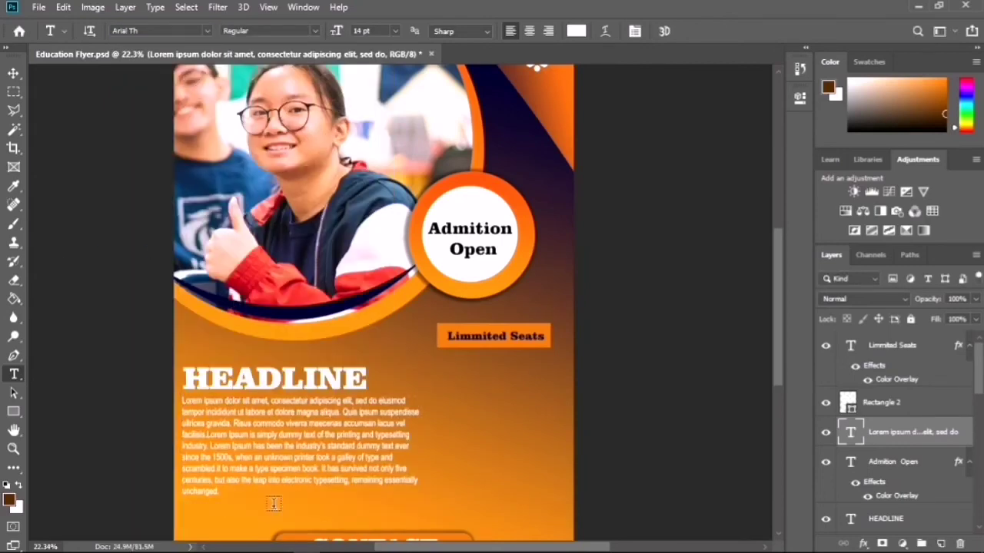
scroll(327, 440, "down", 2)
scroll(327, 441, "up", 5)
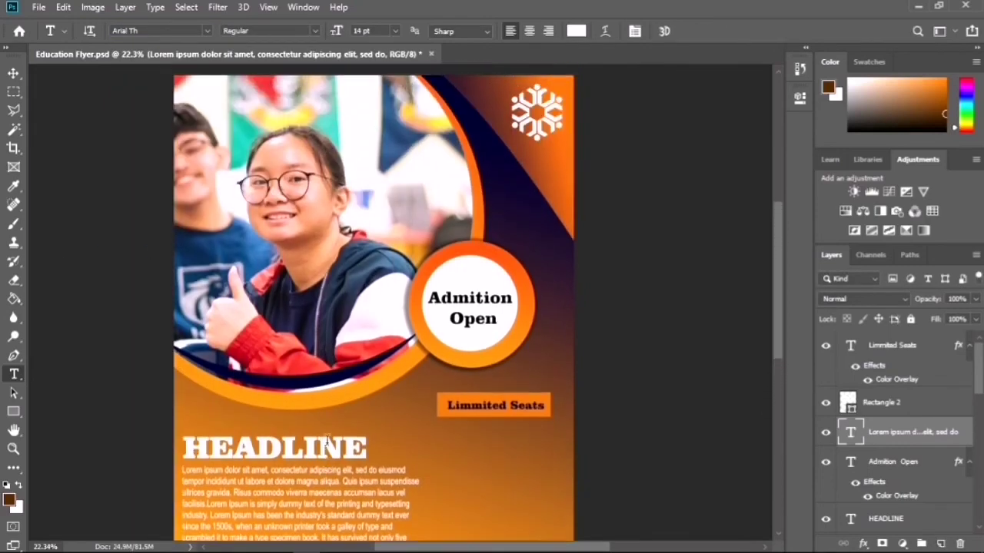
key("ctrl+0")
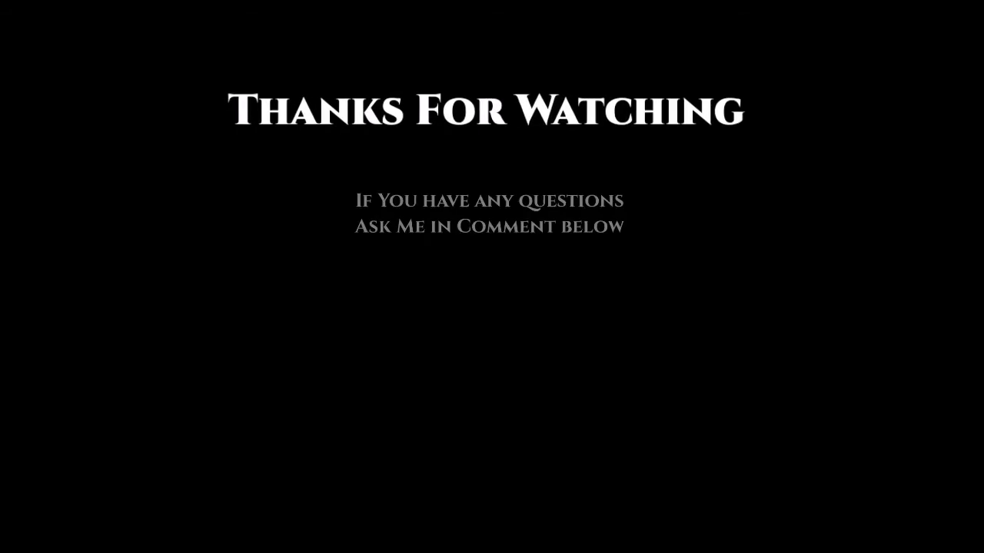